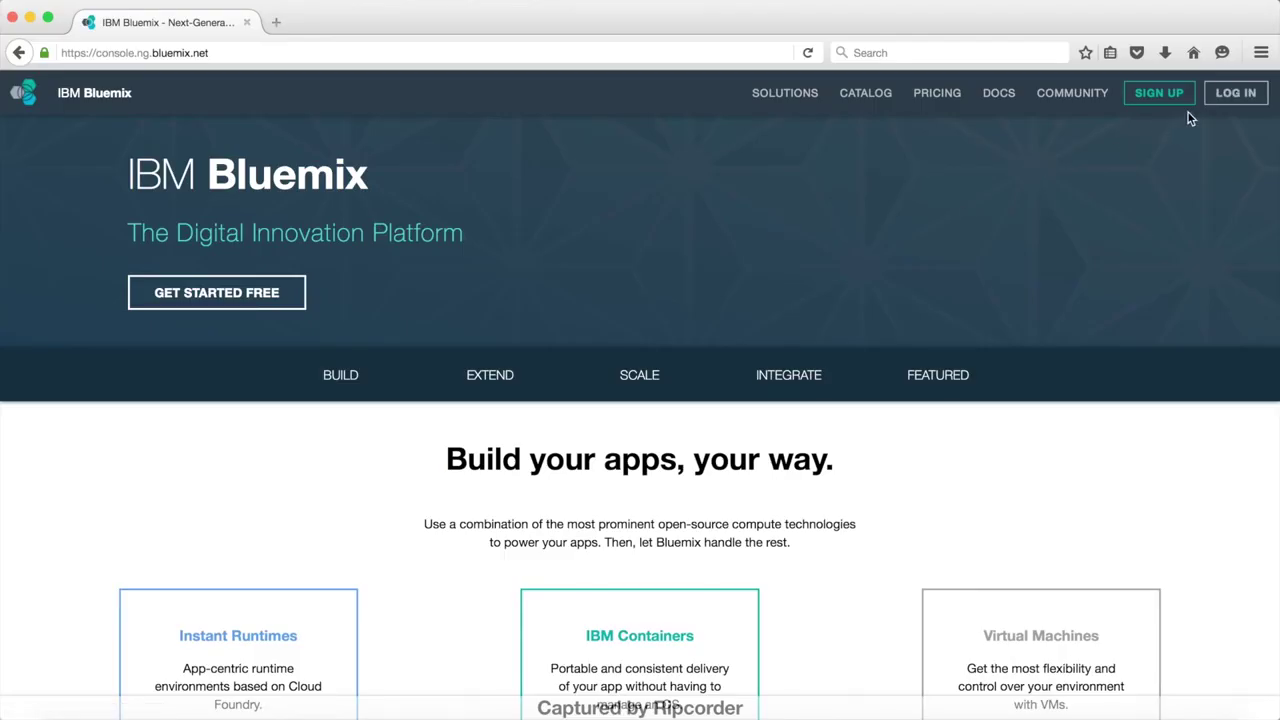
Step: Log in to Bluemix with the IBM id e-mail and password, dismissing the save-login prompt
click(1236, 92)
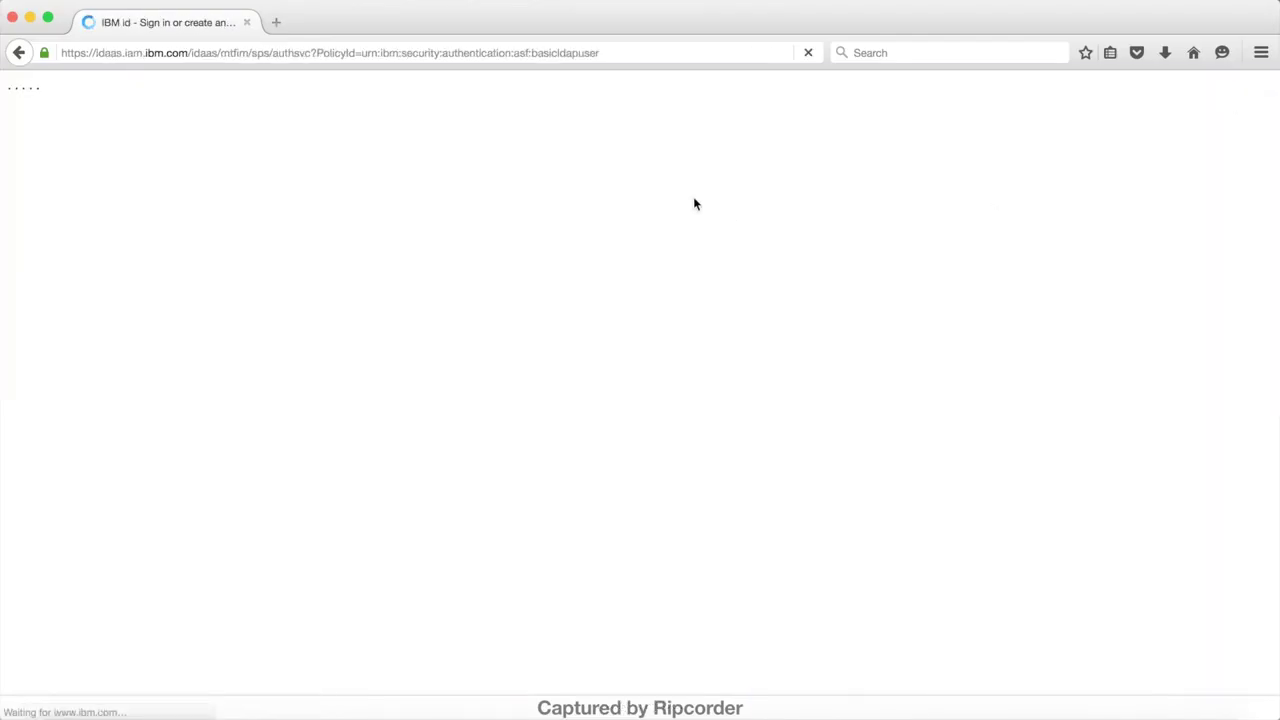
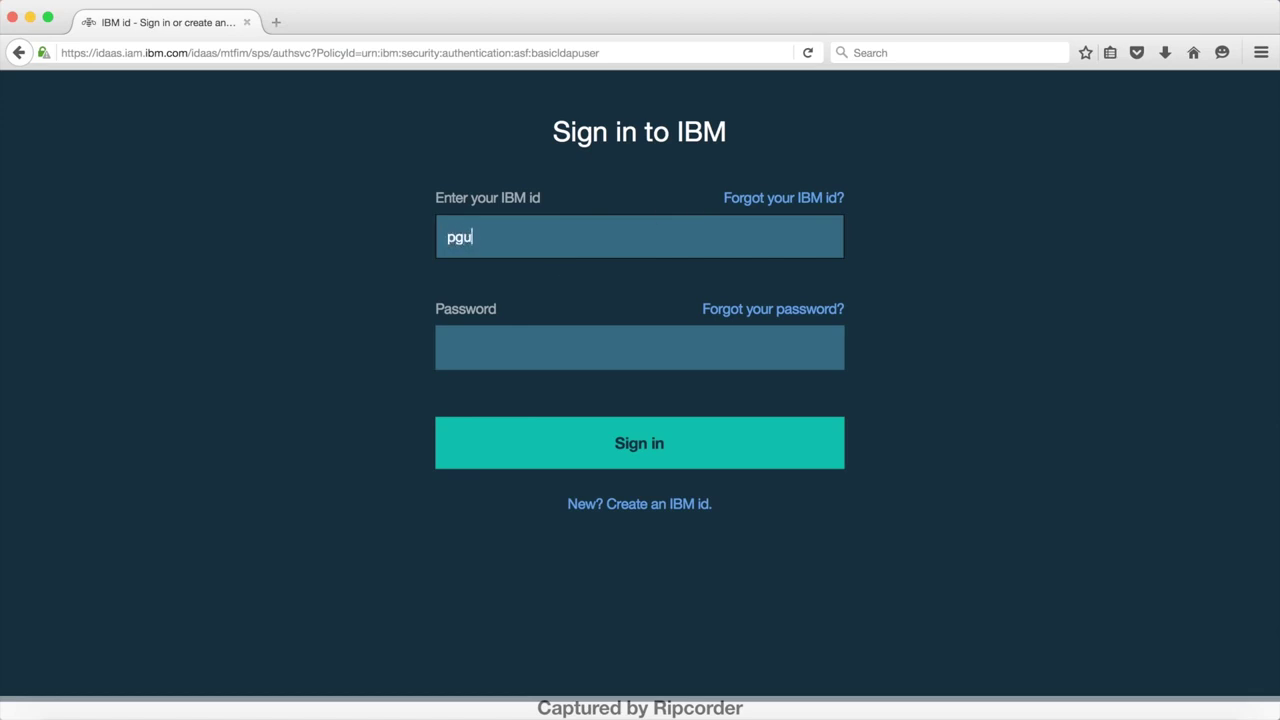
key(Tab)
text(******)
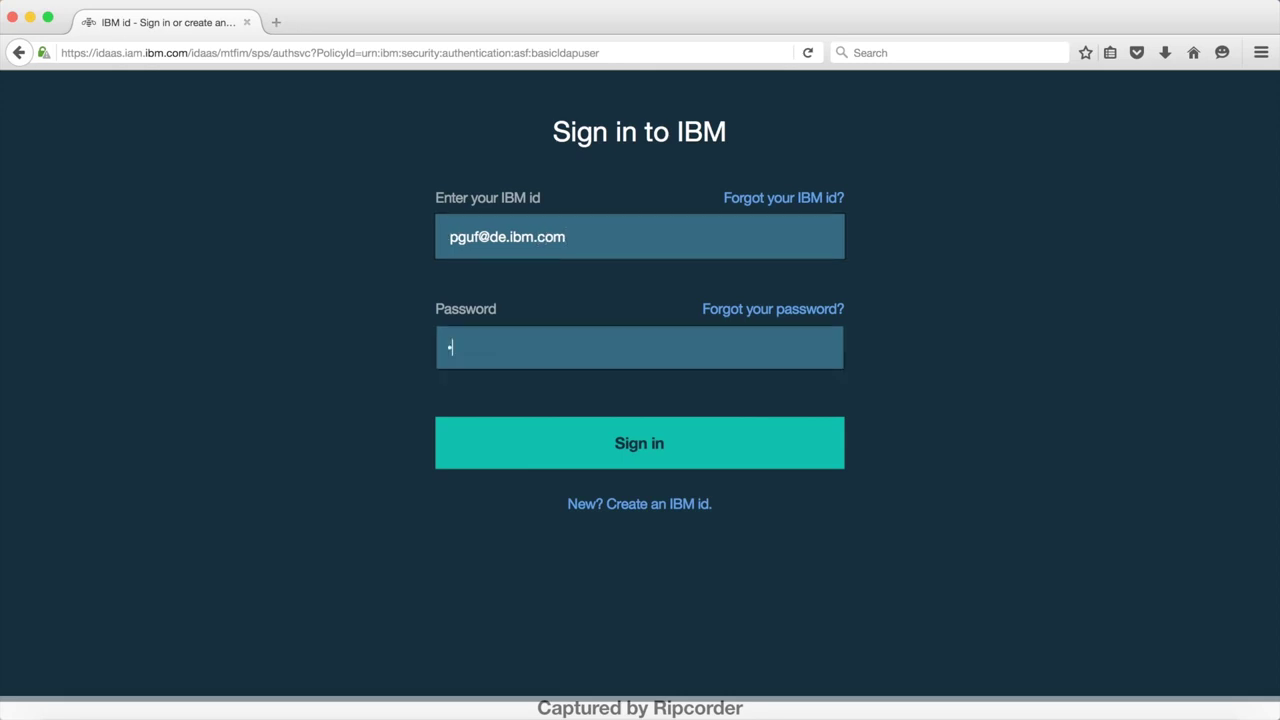
text(******)
click(630, 450)
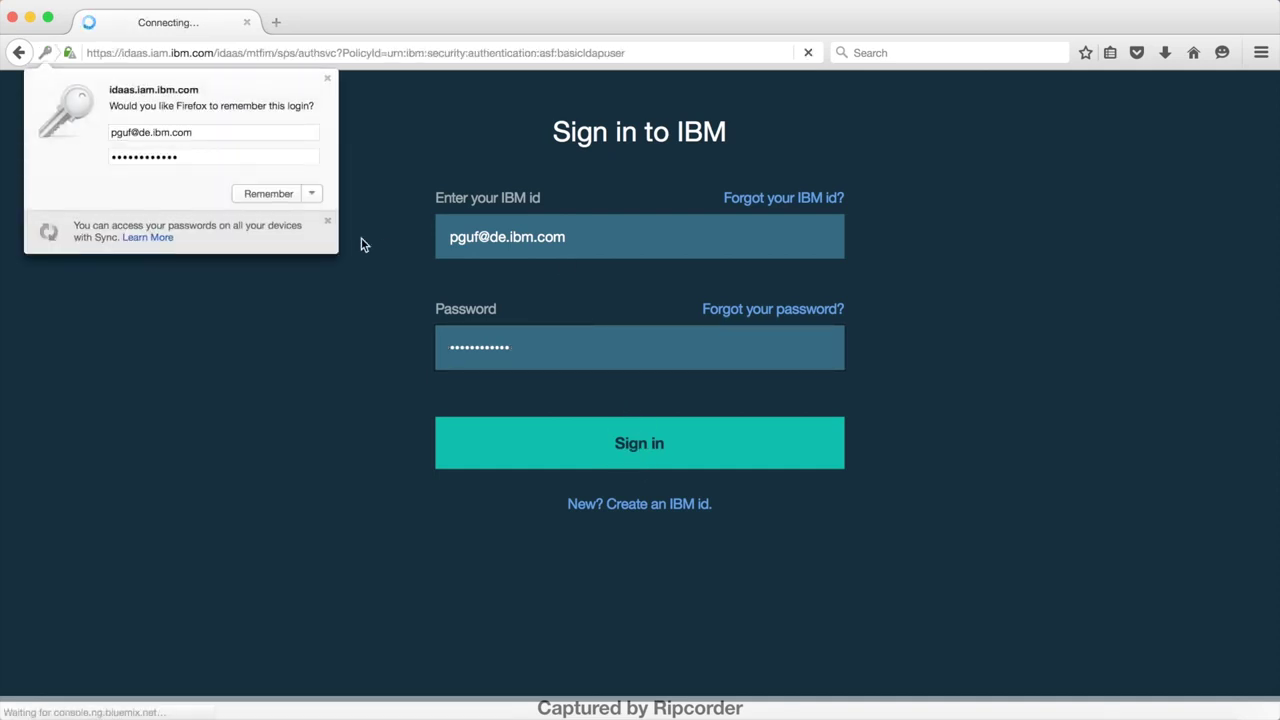
click(327, 78)
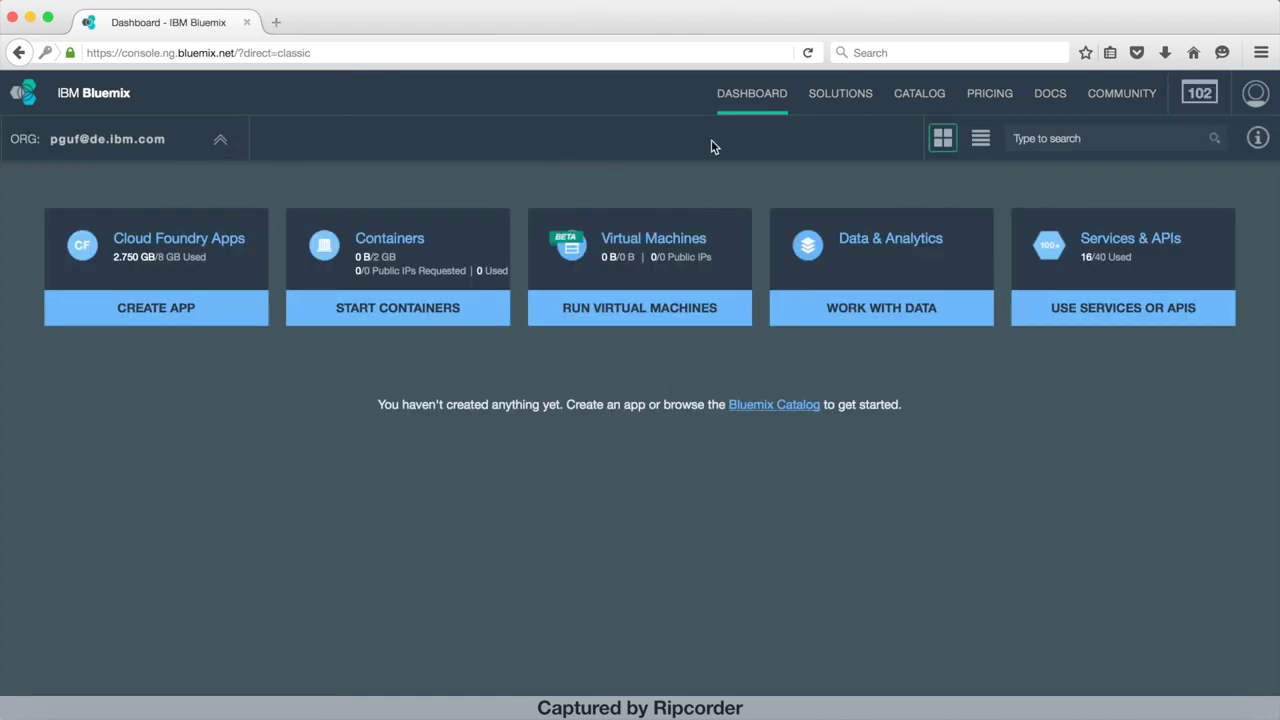
Step: Create an Internet of Things Platform service from the catalog, named DemoGateway
click(939, 94)
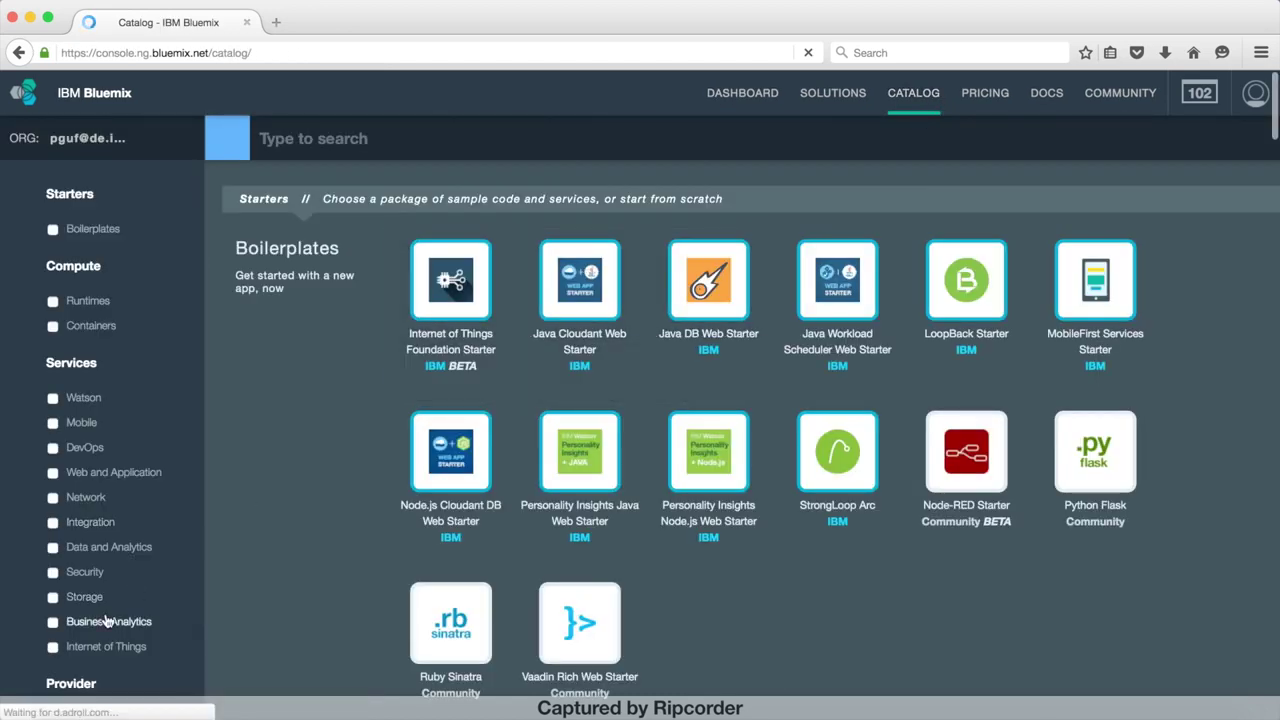
click(55, 648)
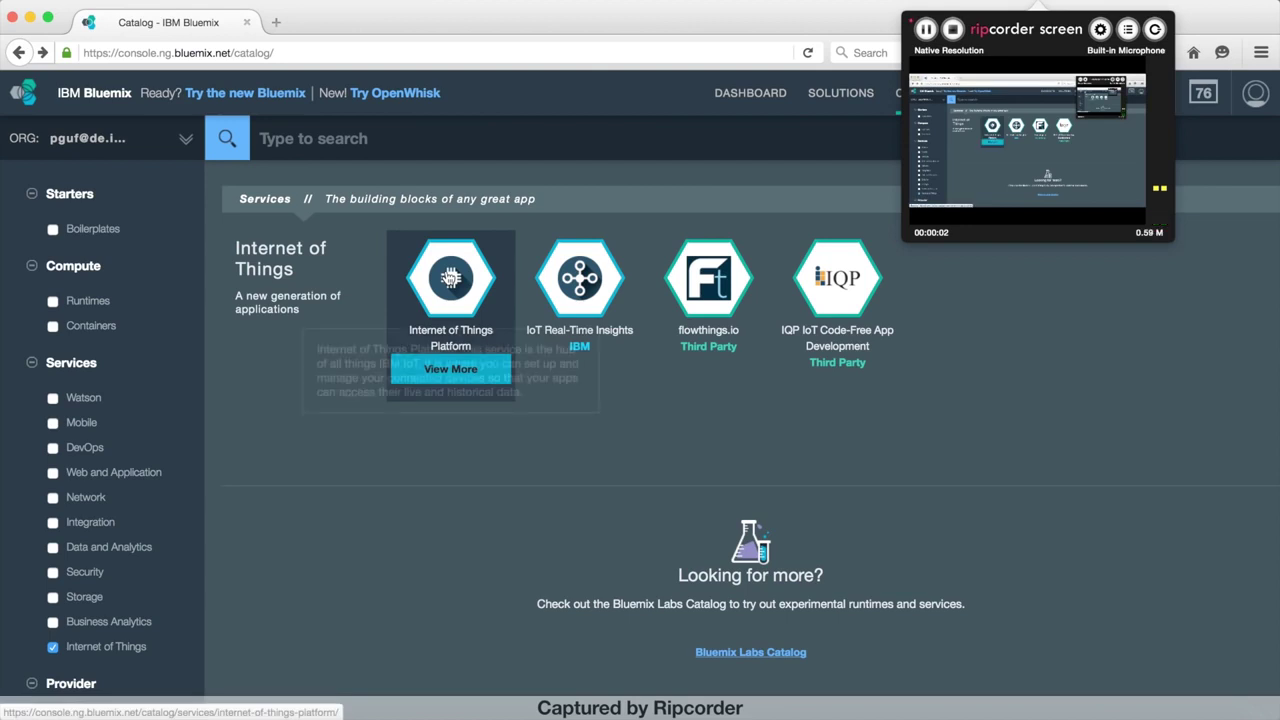
click(450, 279)
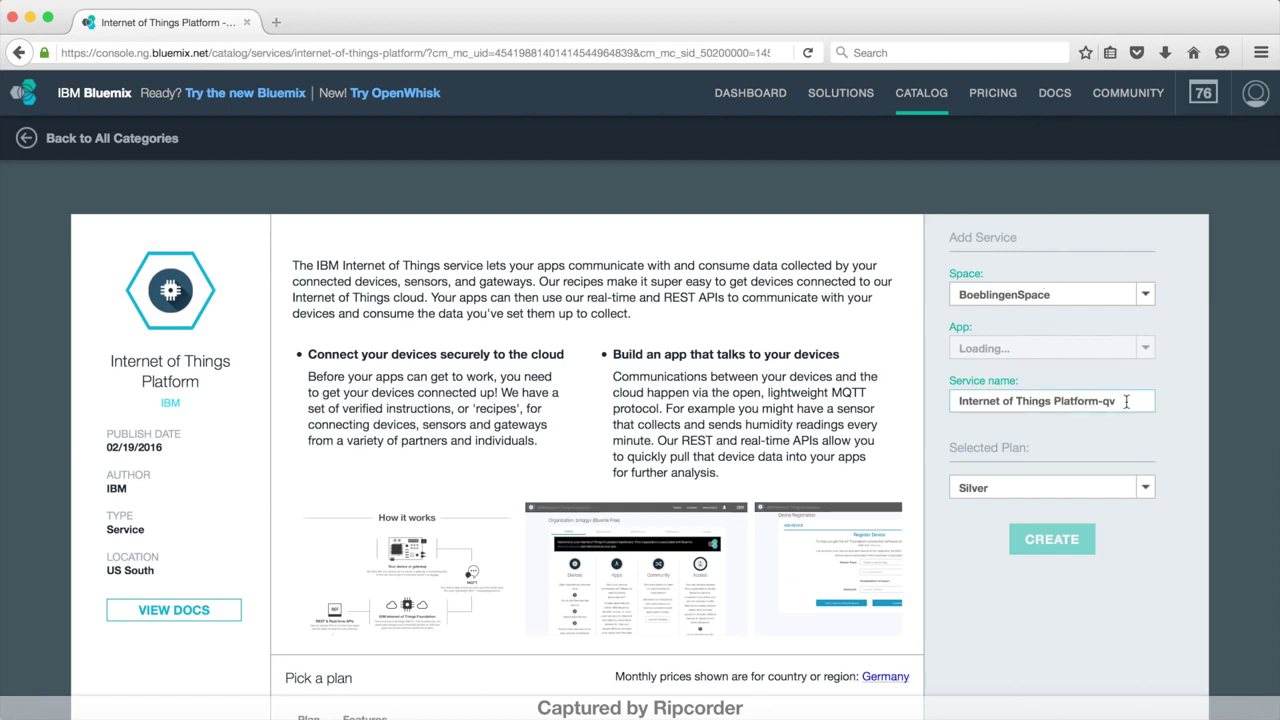
drag(1140, 399, 940, 384)
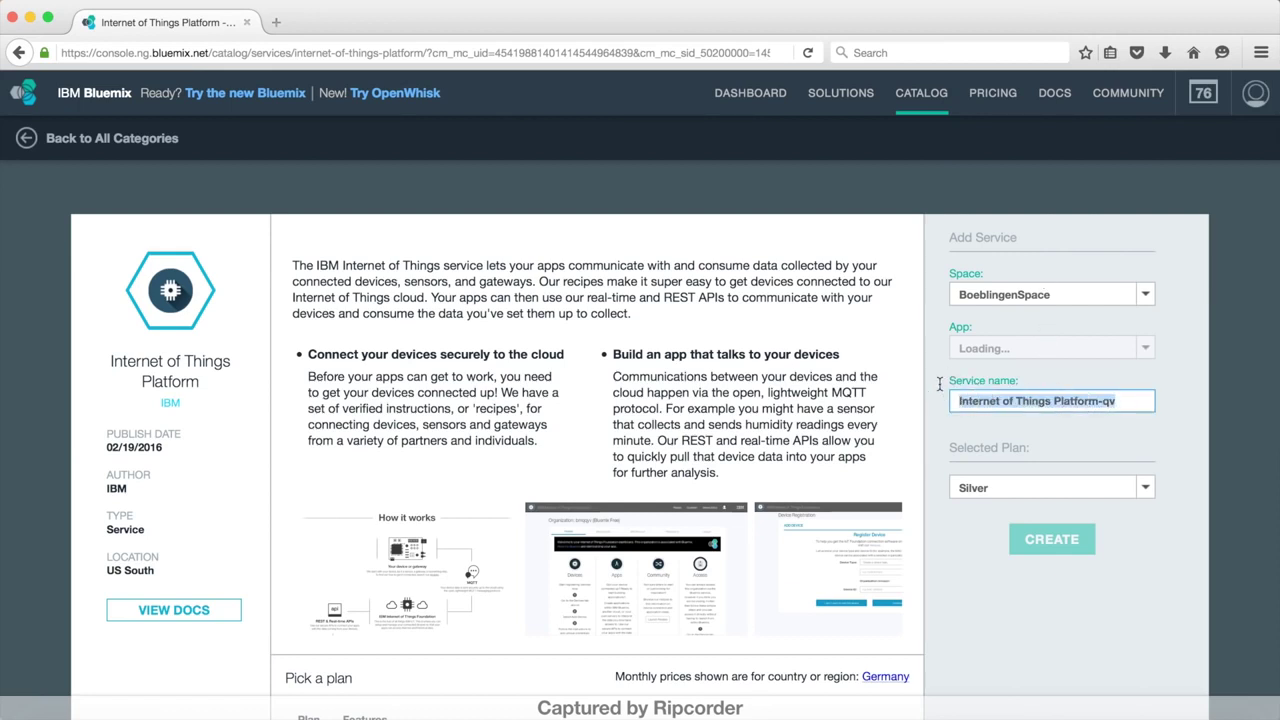
text(DemoG)
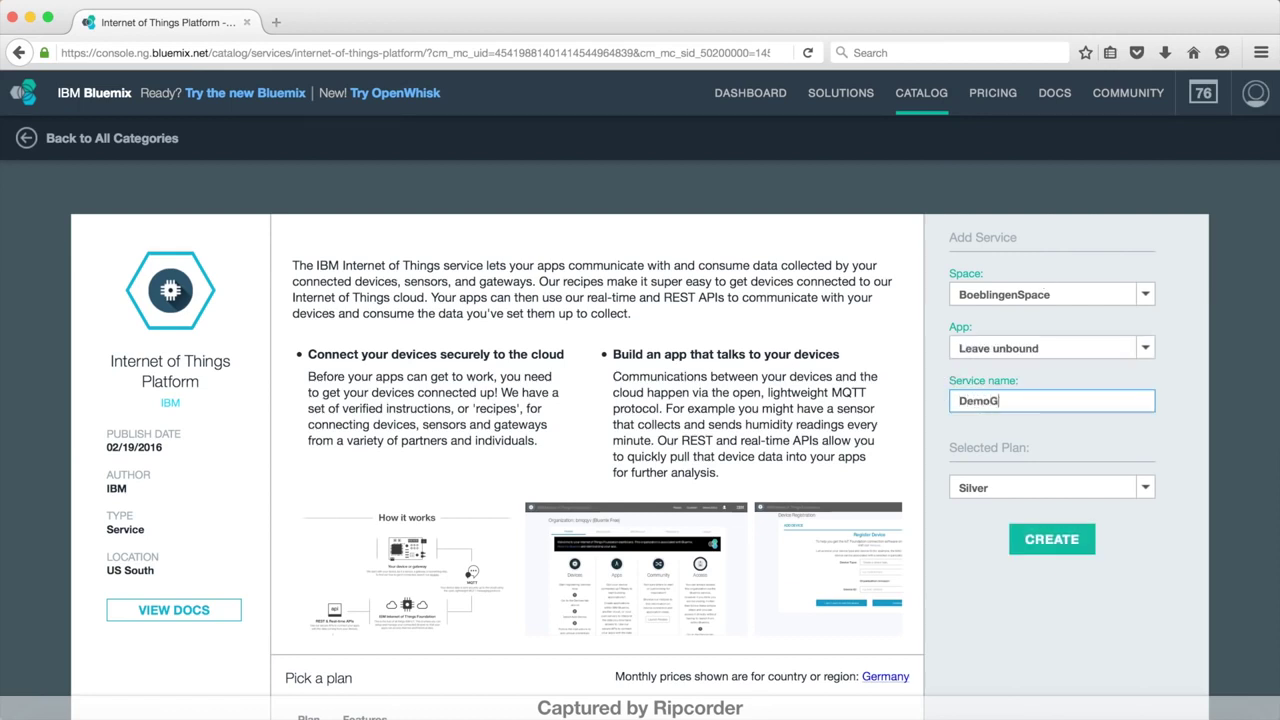
text(ateway)
click(1052, 540)
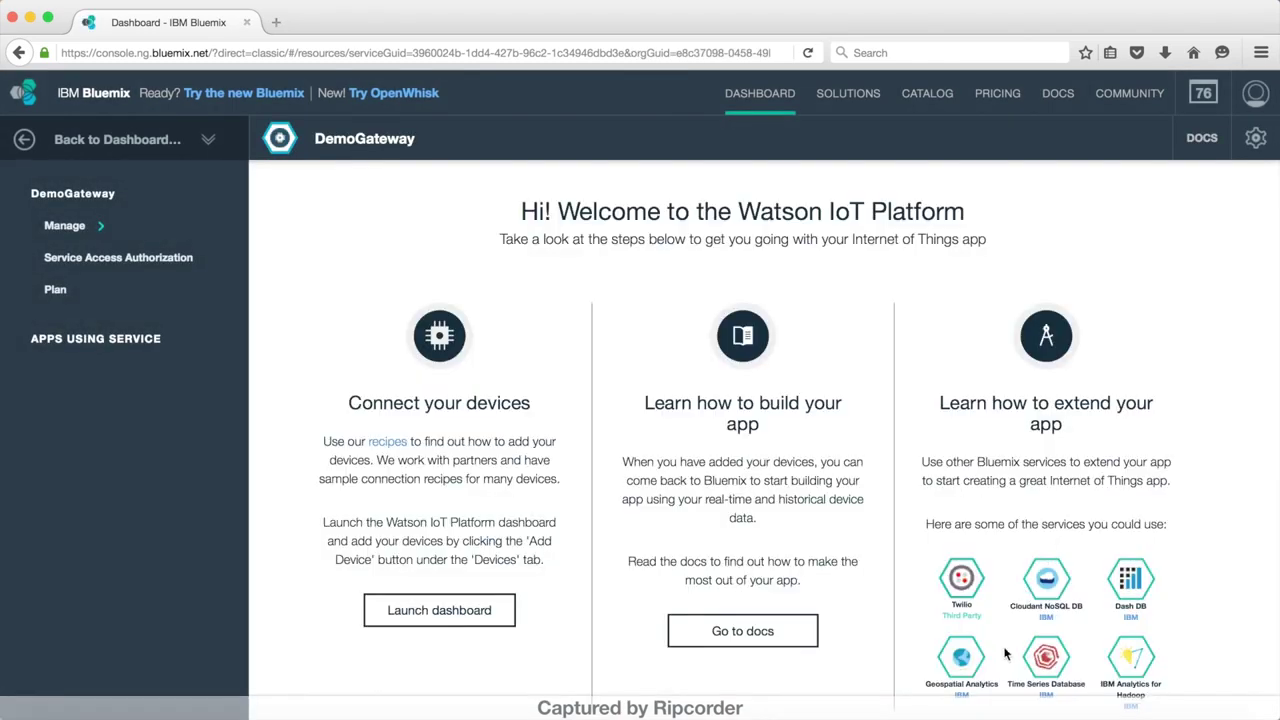
Step: Launch the Watson IoT dashboard and begin adding a device from the Devices page
click(501, 612)
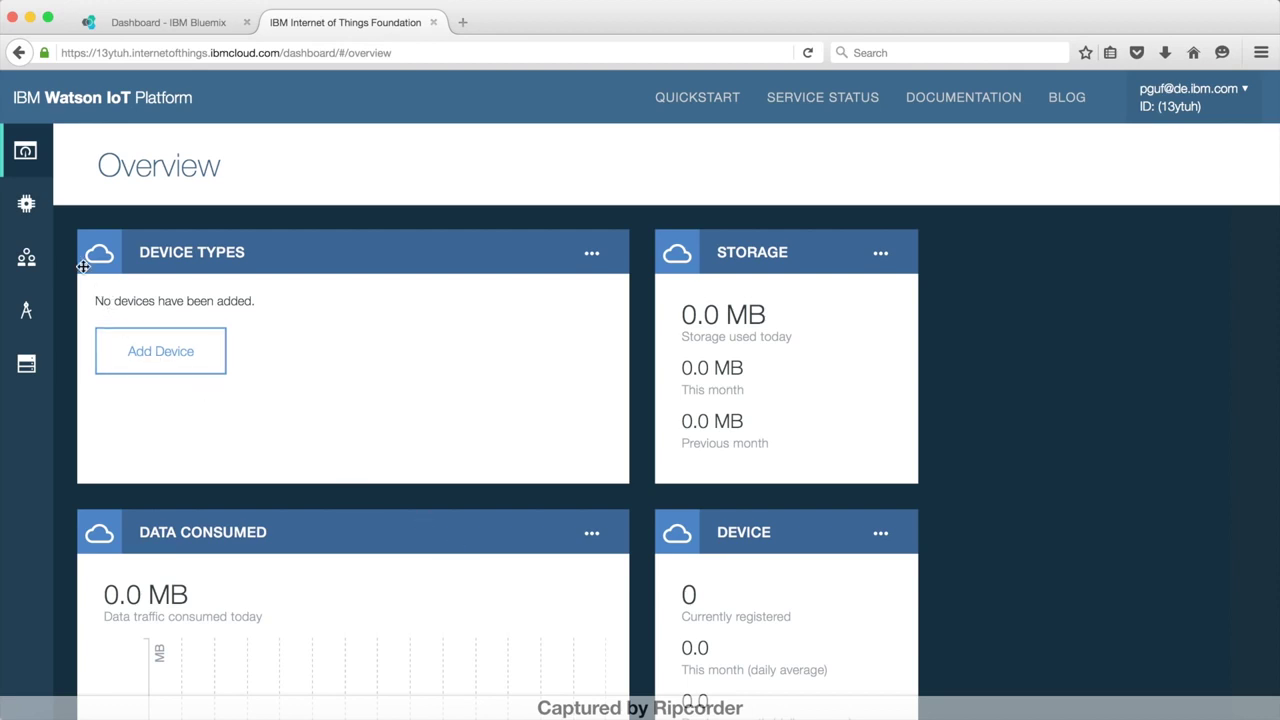
click(26, 202)
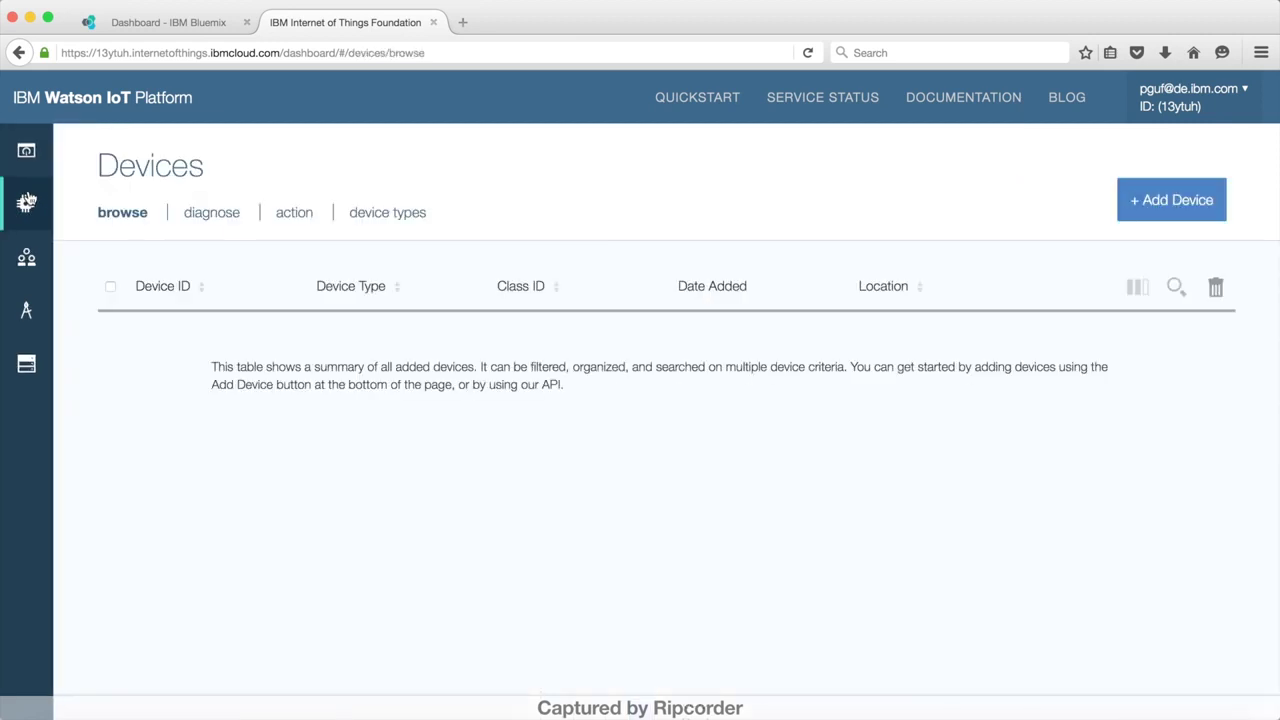
click(1158, 201)
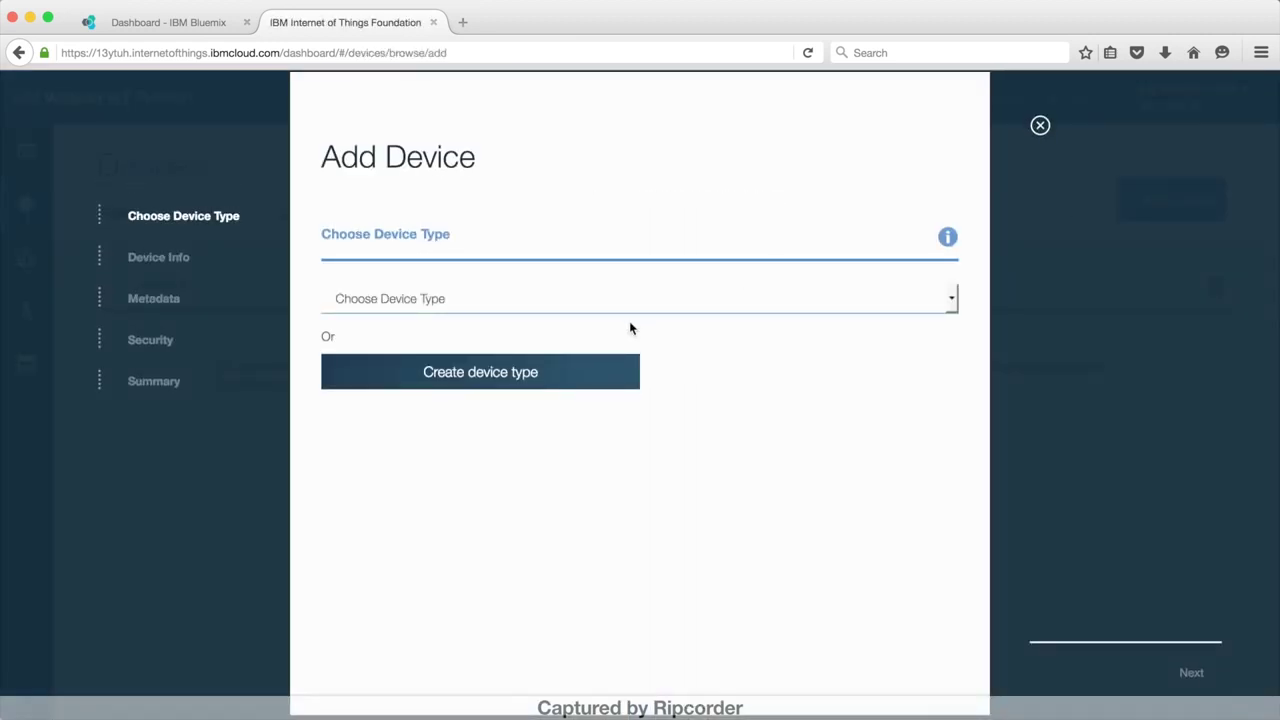
Step: Define a new gateway type called gatewayType, accepting the default template and metadata
click(608, 372)
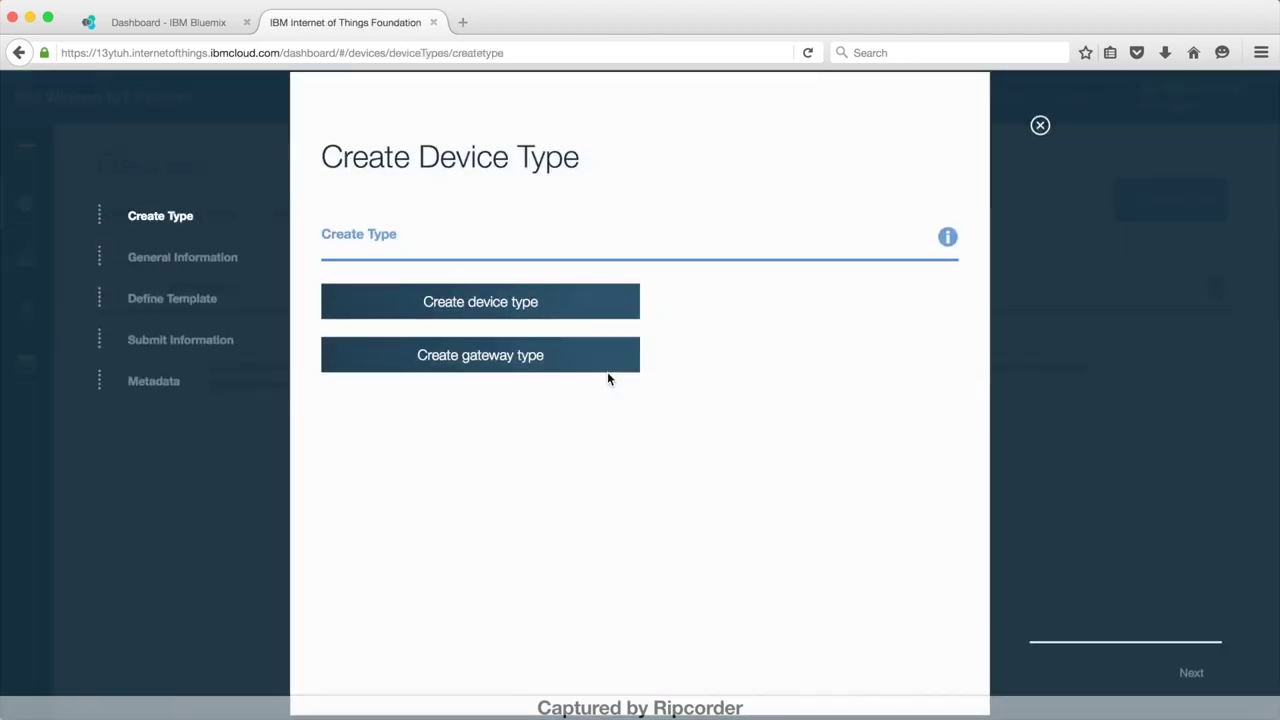
click(588, 364)
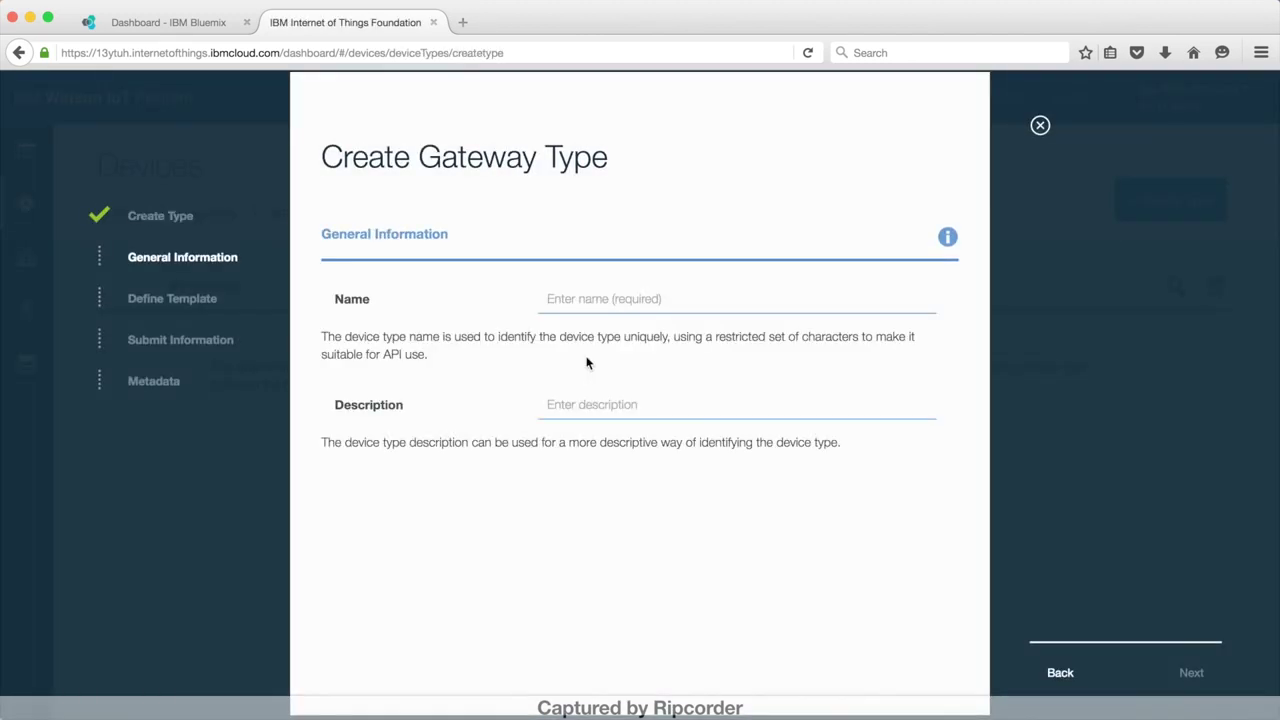
click(570, 299)
text(gatew)
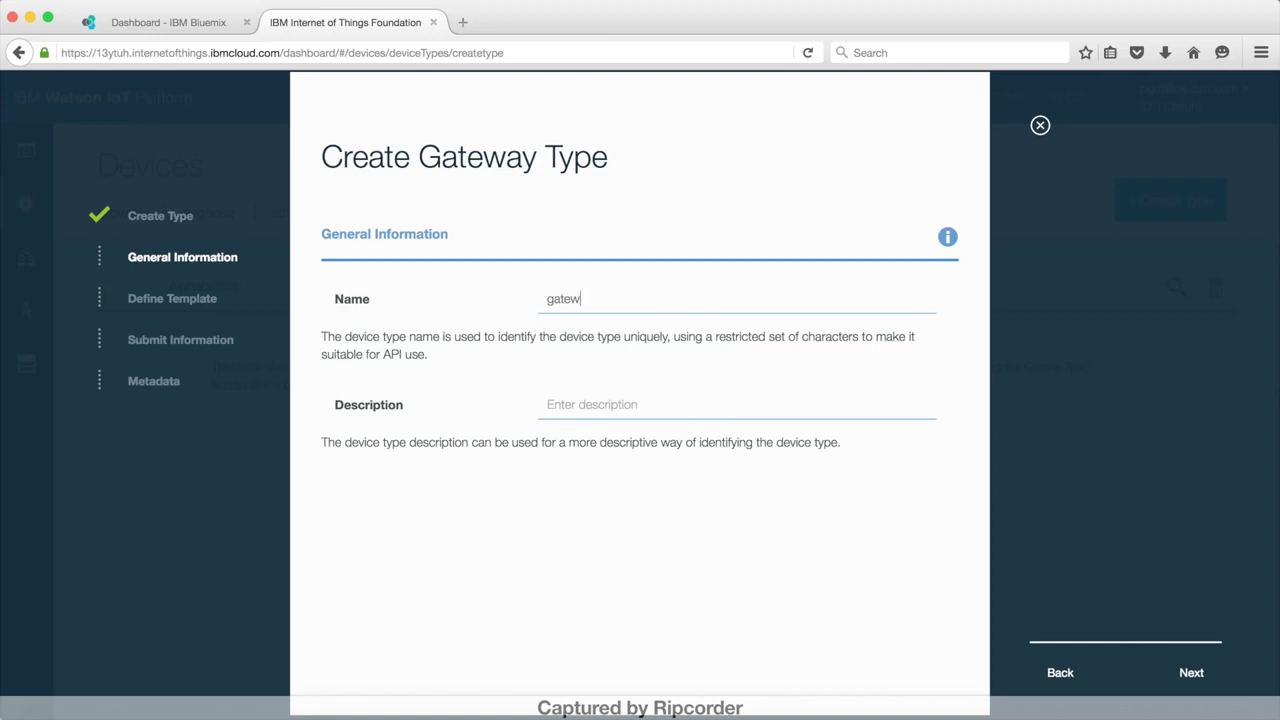
text(ayType)
click(1189, 676)
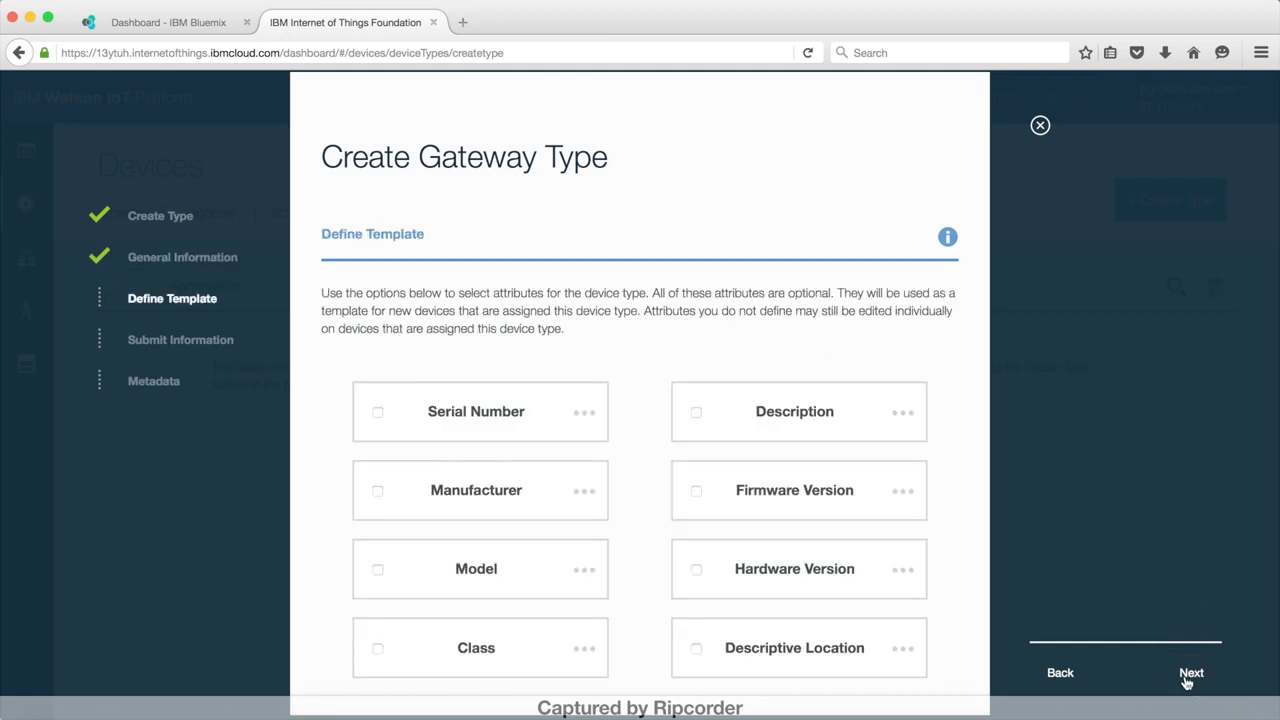
click(1189, 675)
click(1189, 675)
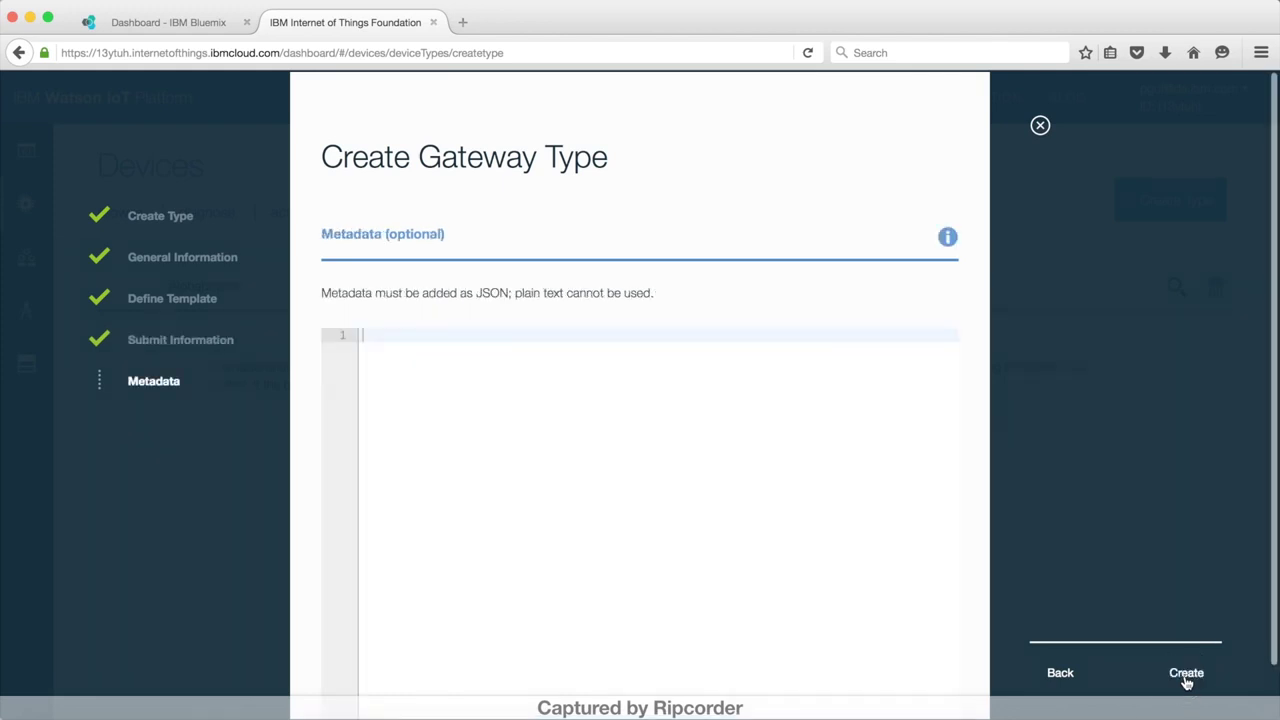
click(1185, 675)
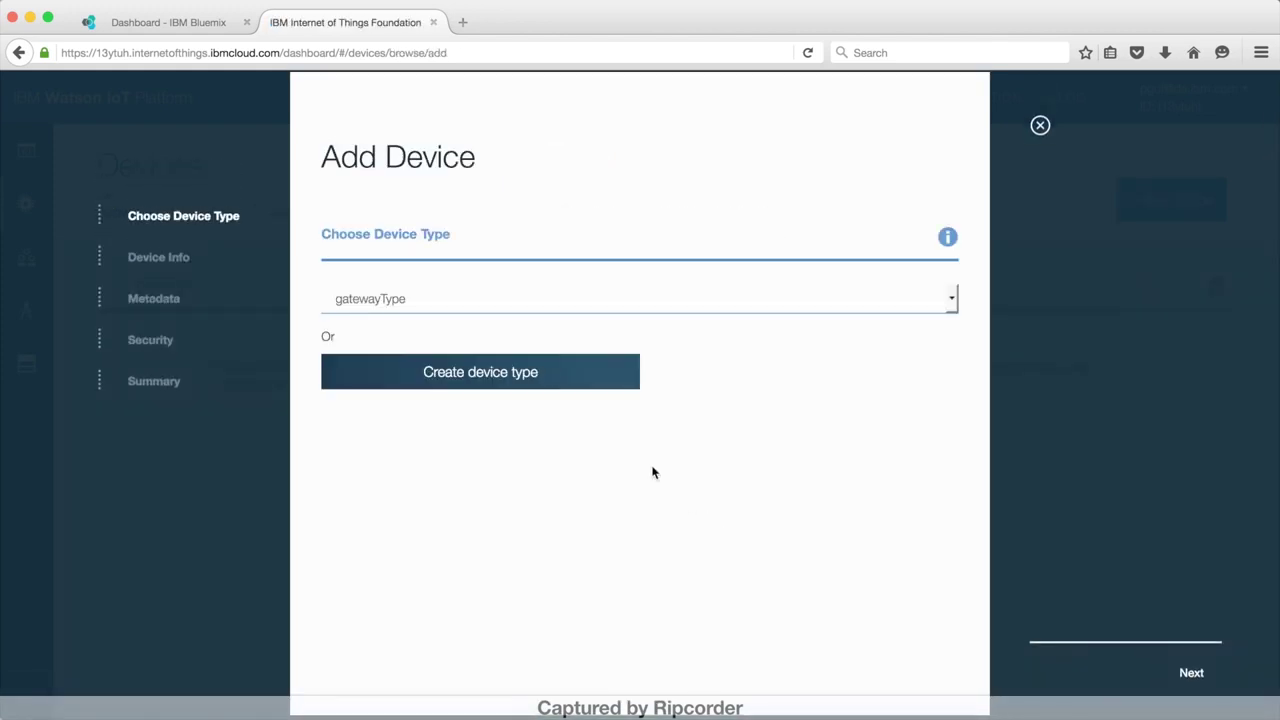
Step: Add gateway device defaultGateway of type gatewayType with an auto-generated token
click(1191, 675)
click(586, 360)
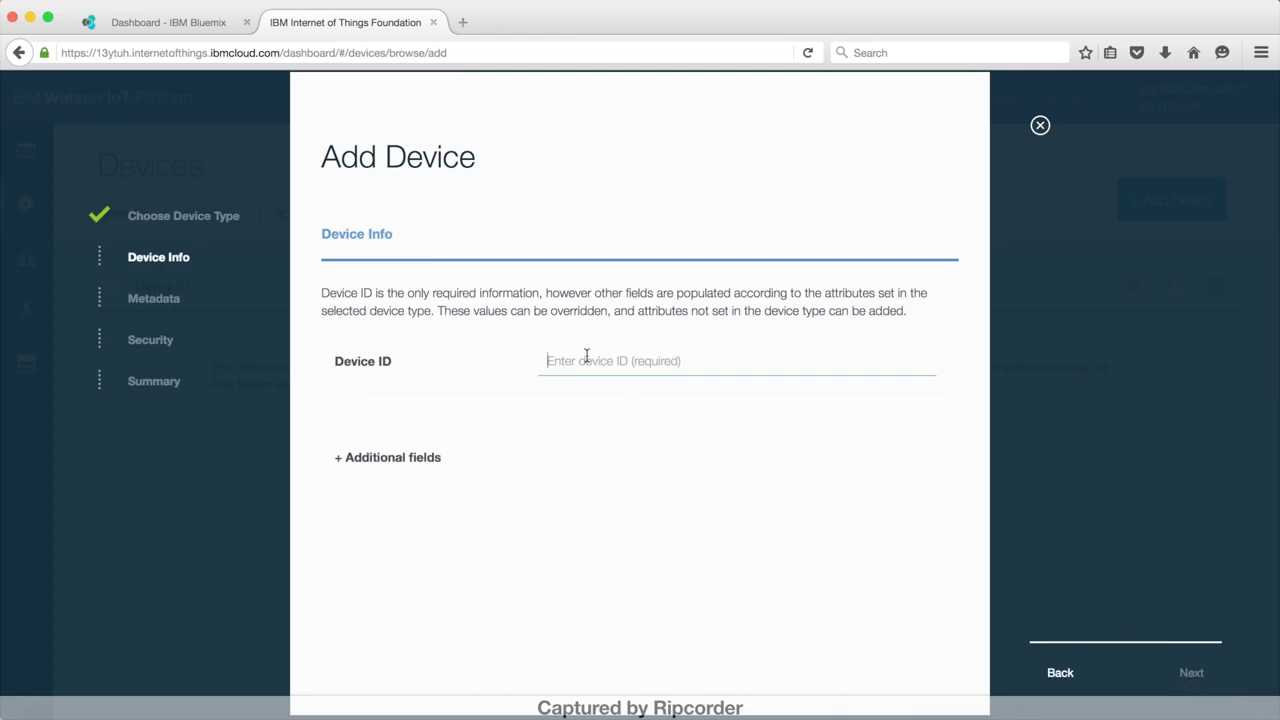
text(defaultGateway)
click(1189, 675)
click(1189, 675)
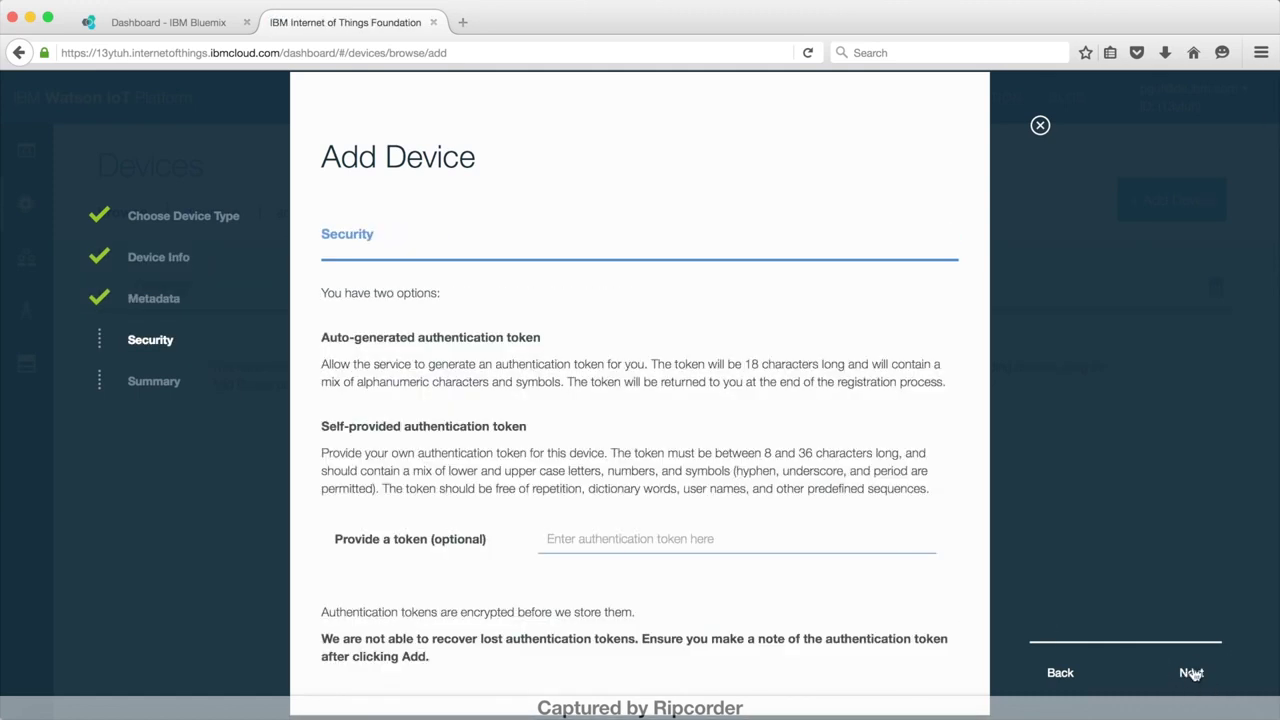
click(1192, 674)
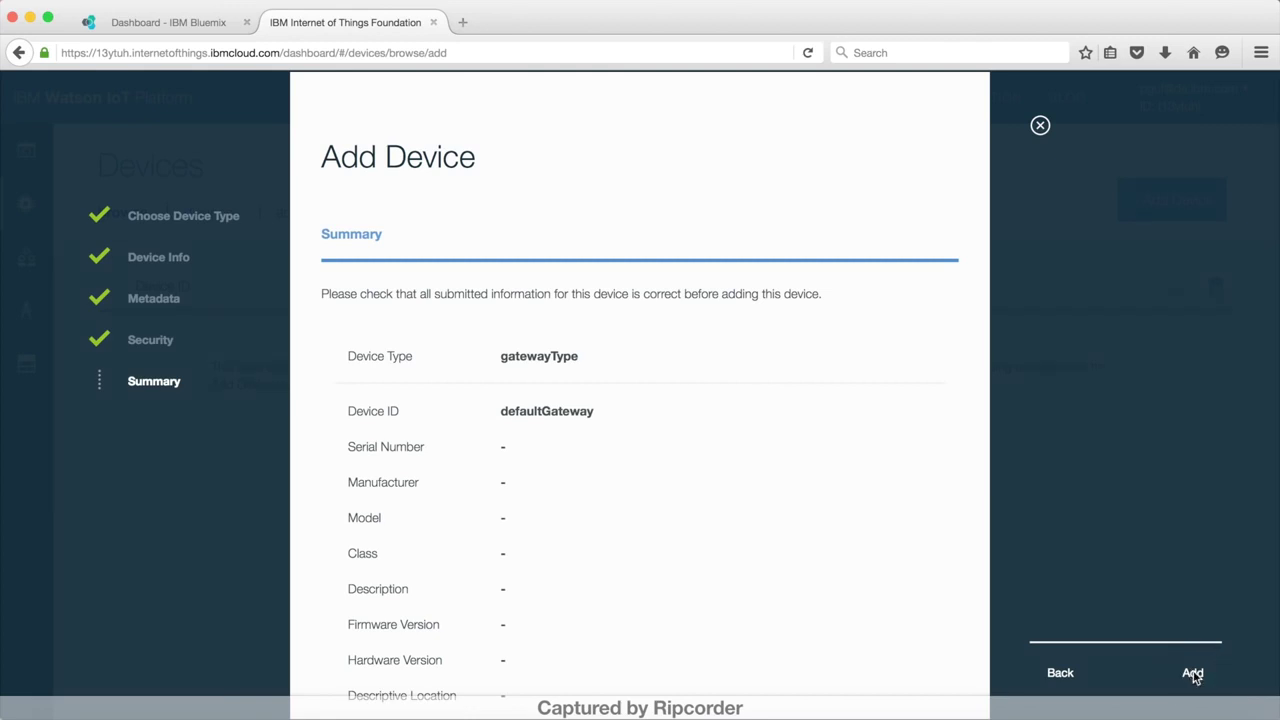
click(1193, 674)
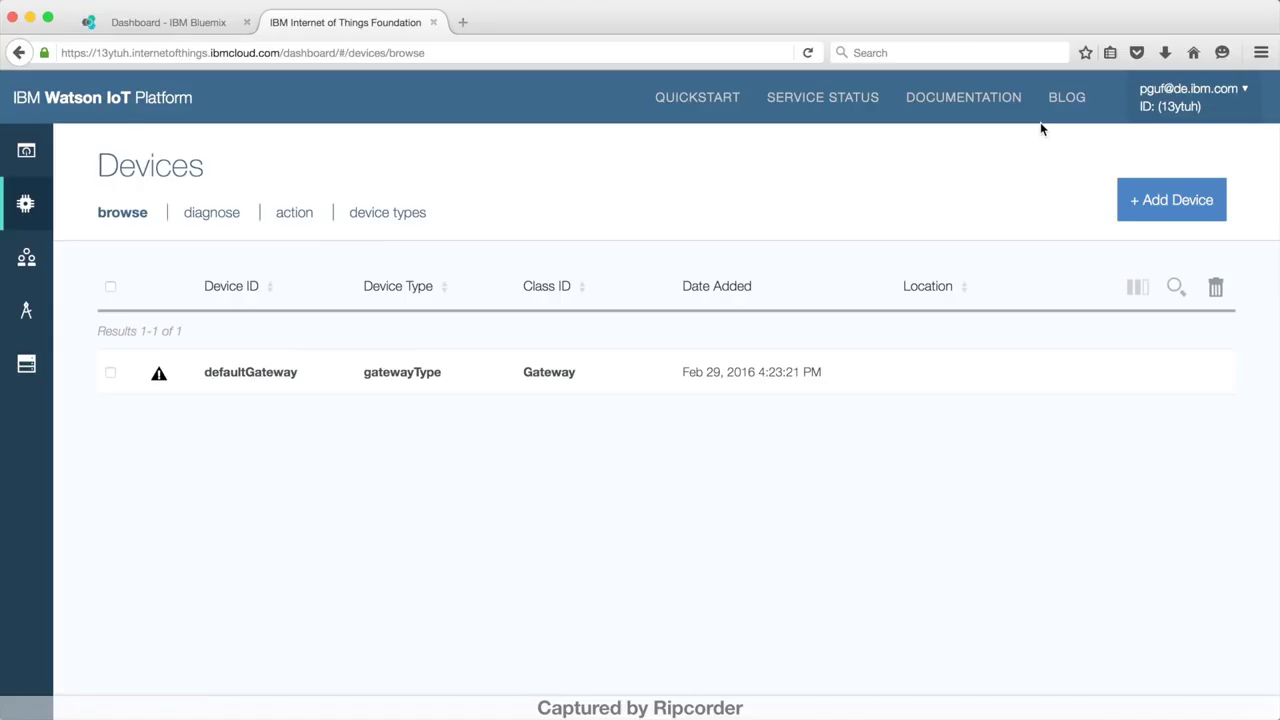
Step: Open defaultGateway's details from the Devices list
click(284, 375)
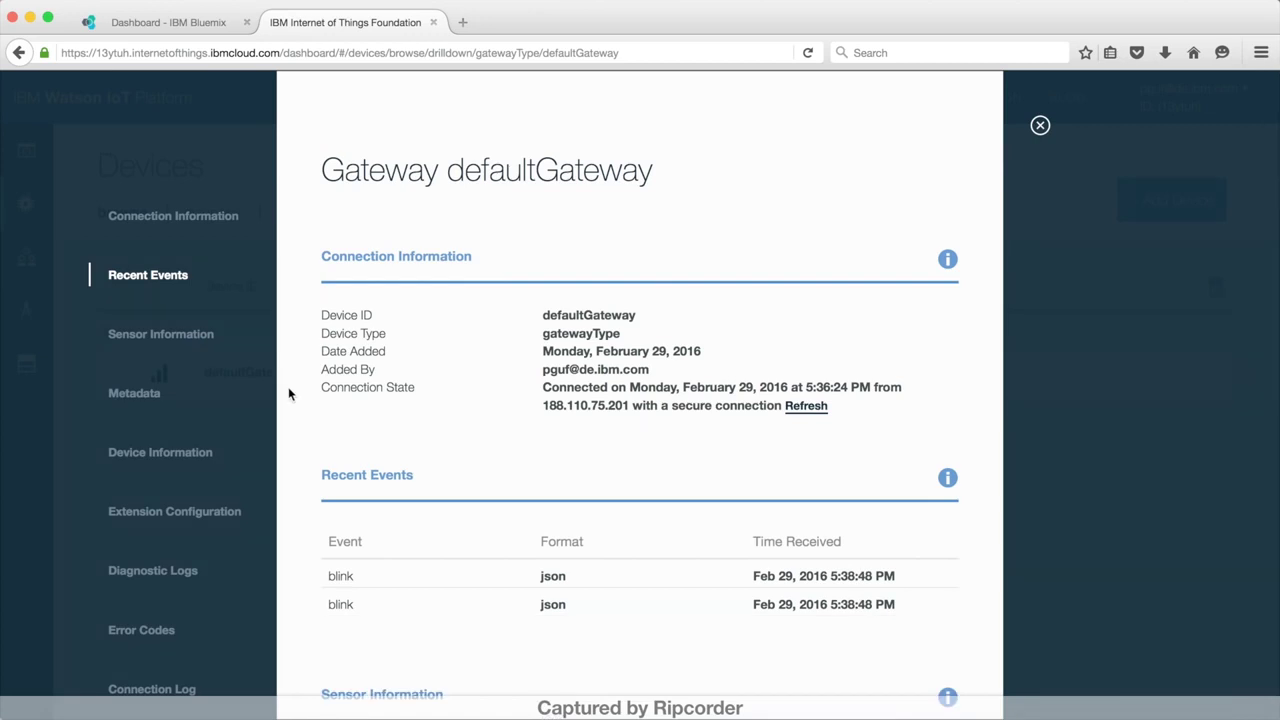
click(380, 582)
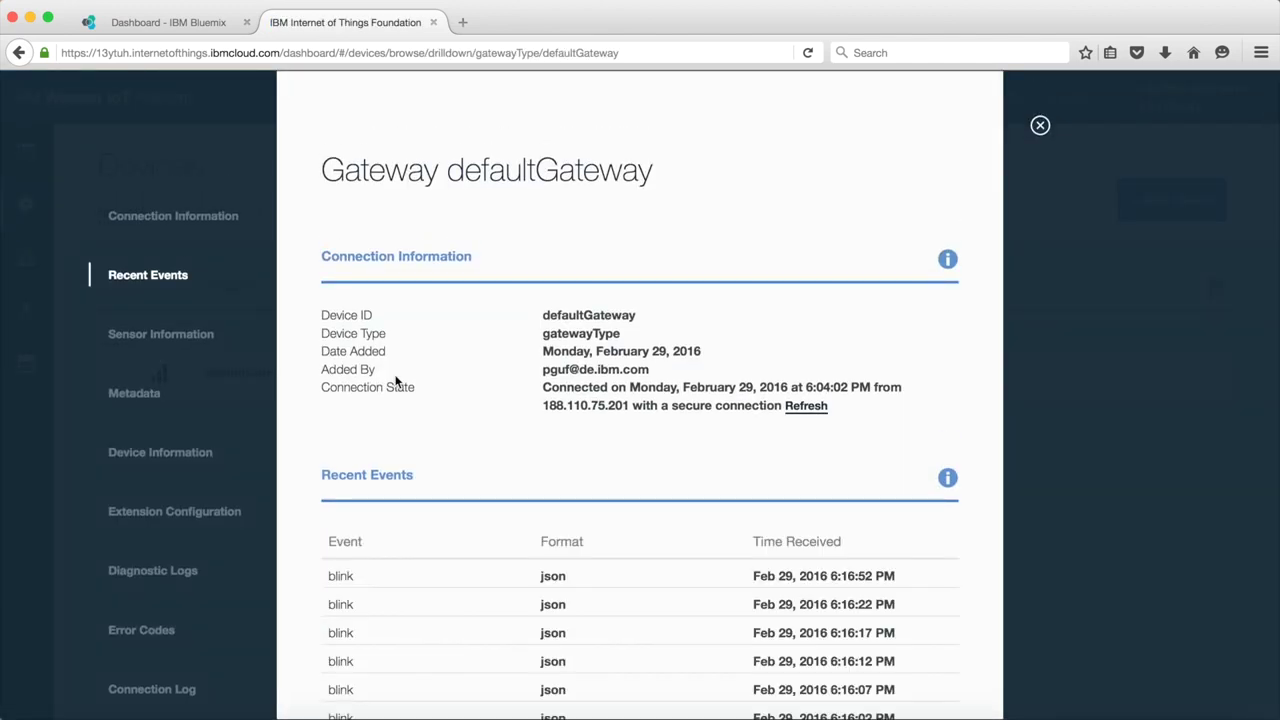
scroll(397, 380, down, 10)
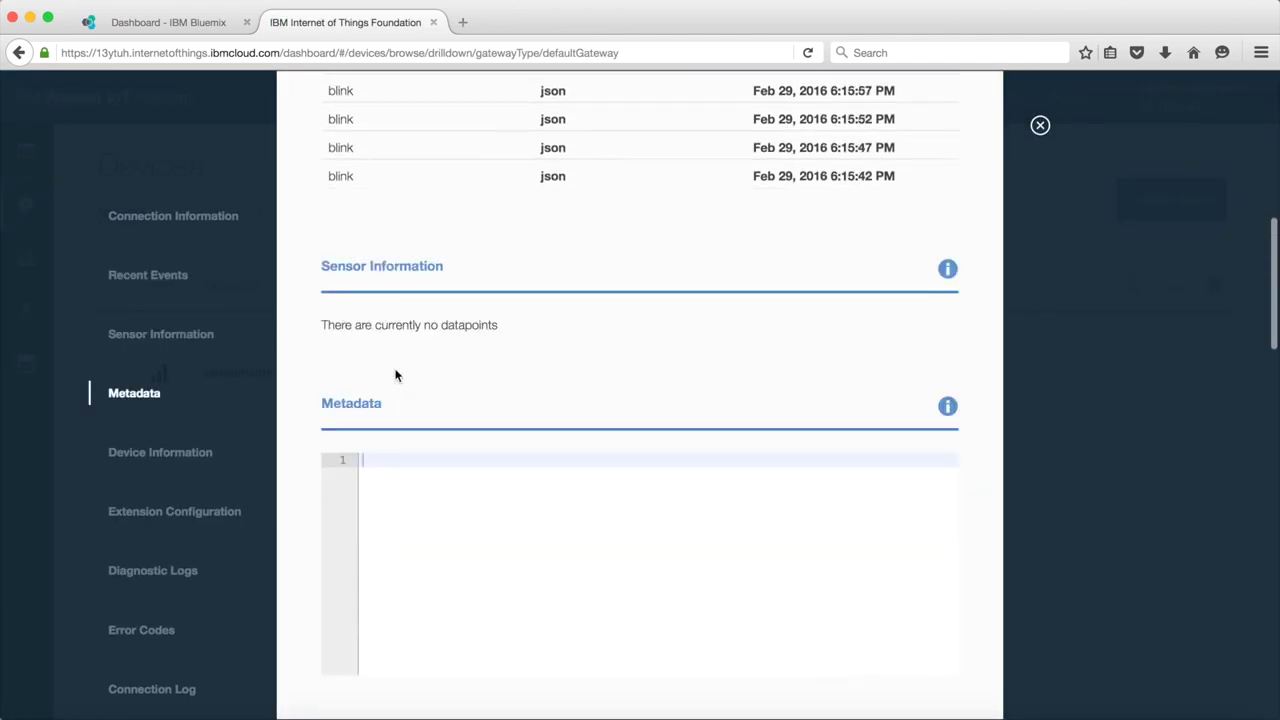
Step: Open the attached OutdoorTemperature device and view its latest reading's JSON payload
scroll(395, 375, down, 10)
scroll(395, 375, down, 10)
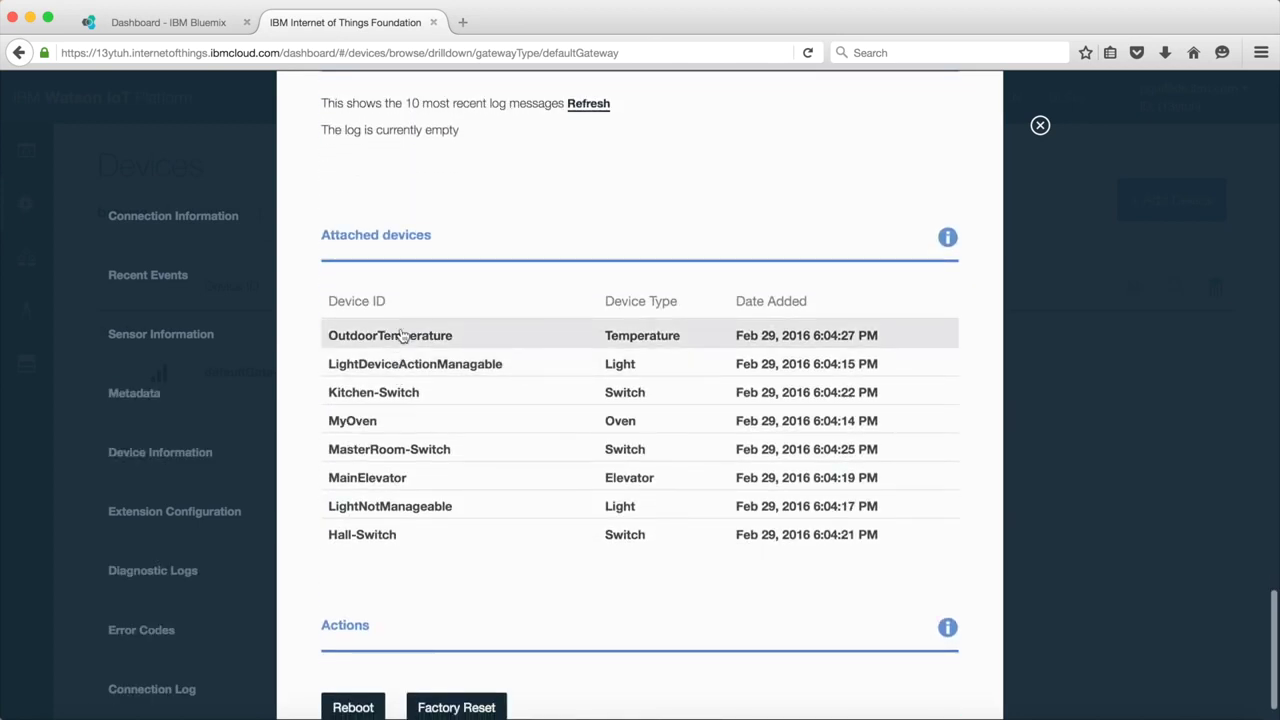
click(399, 333)
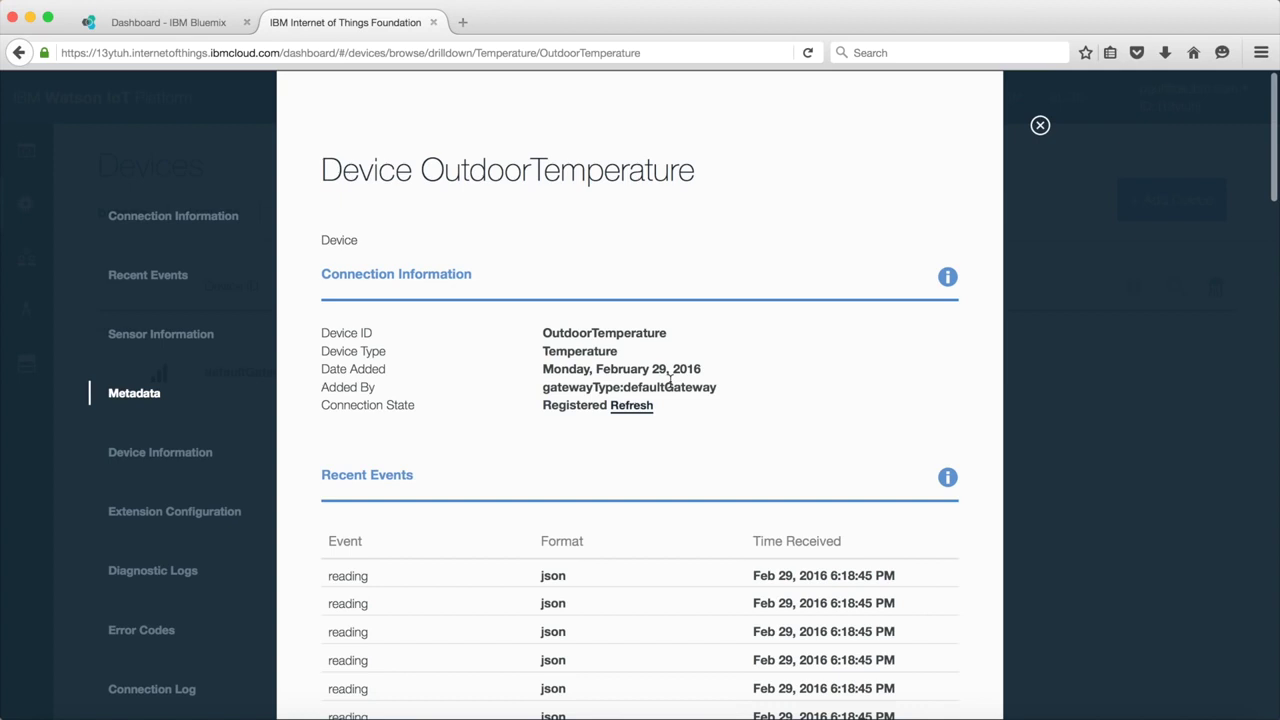
click(557, 582)
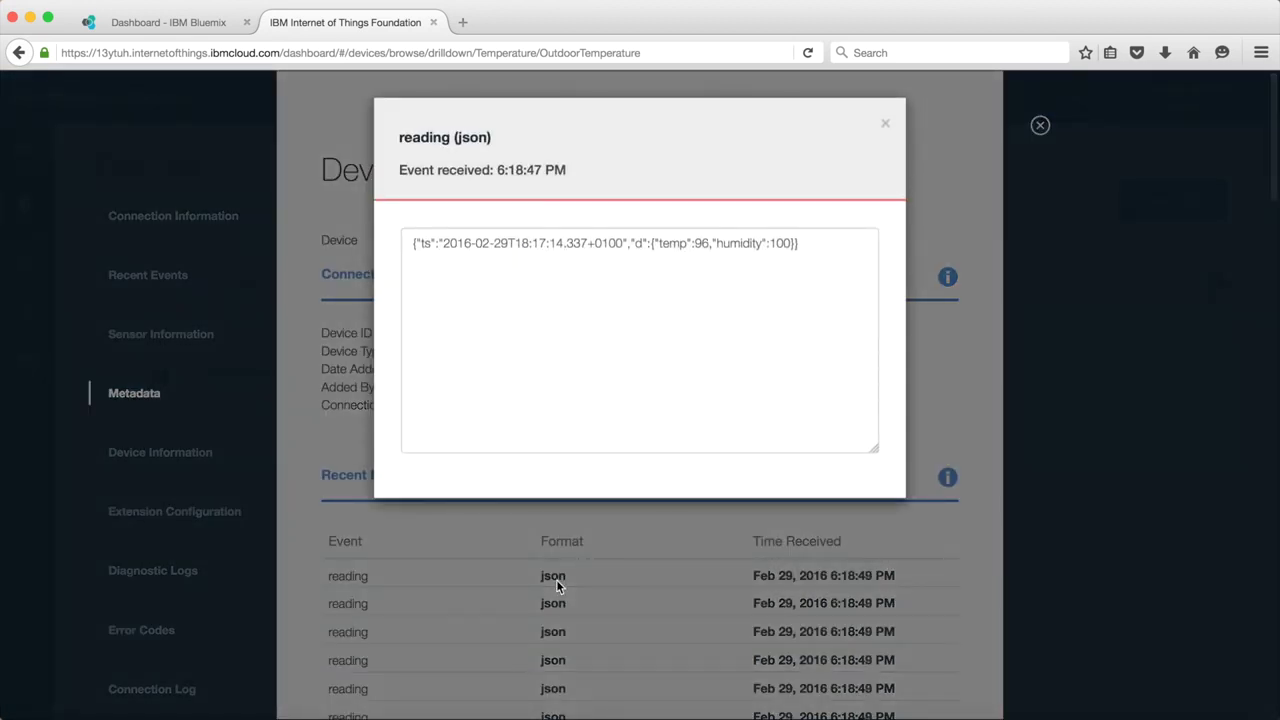
Step: Close the payload popup and review the device's Gateways and Actions sections
click(886, 126)
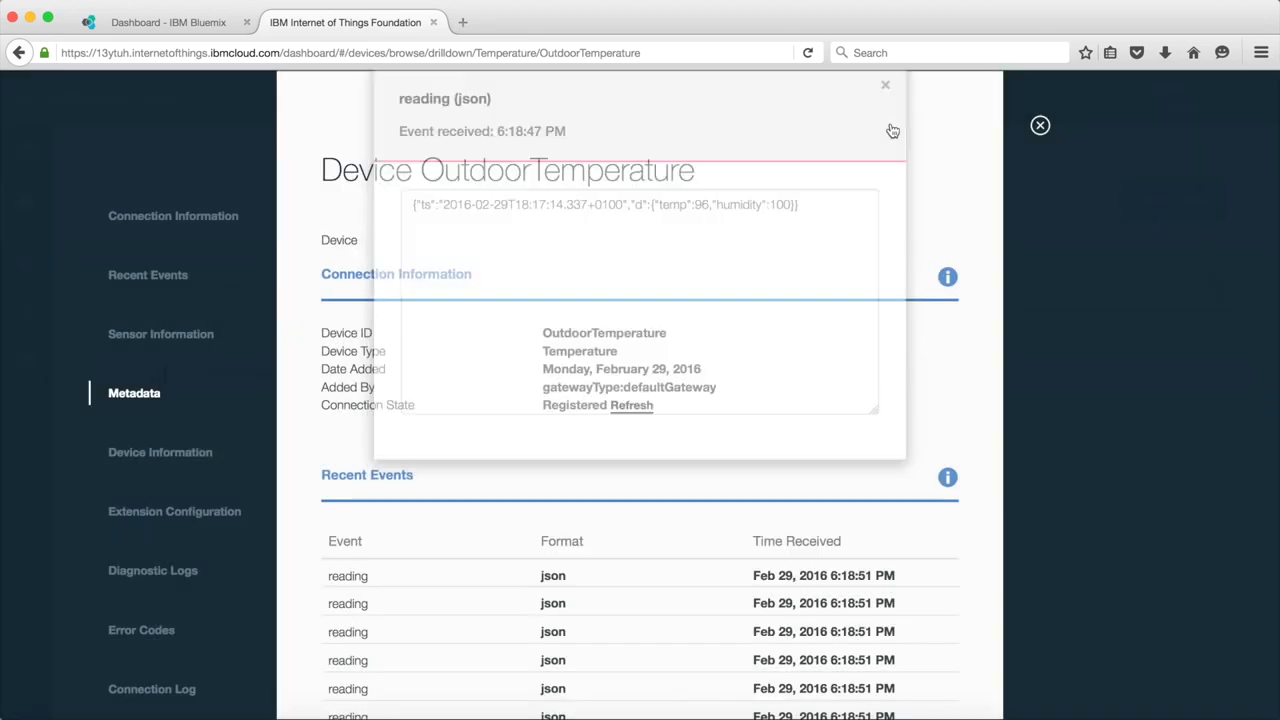
scroll(820, 346, down, 10)
scroll(820, 346, down, 10)
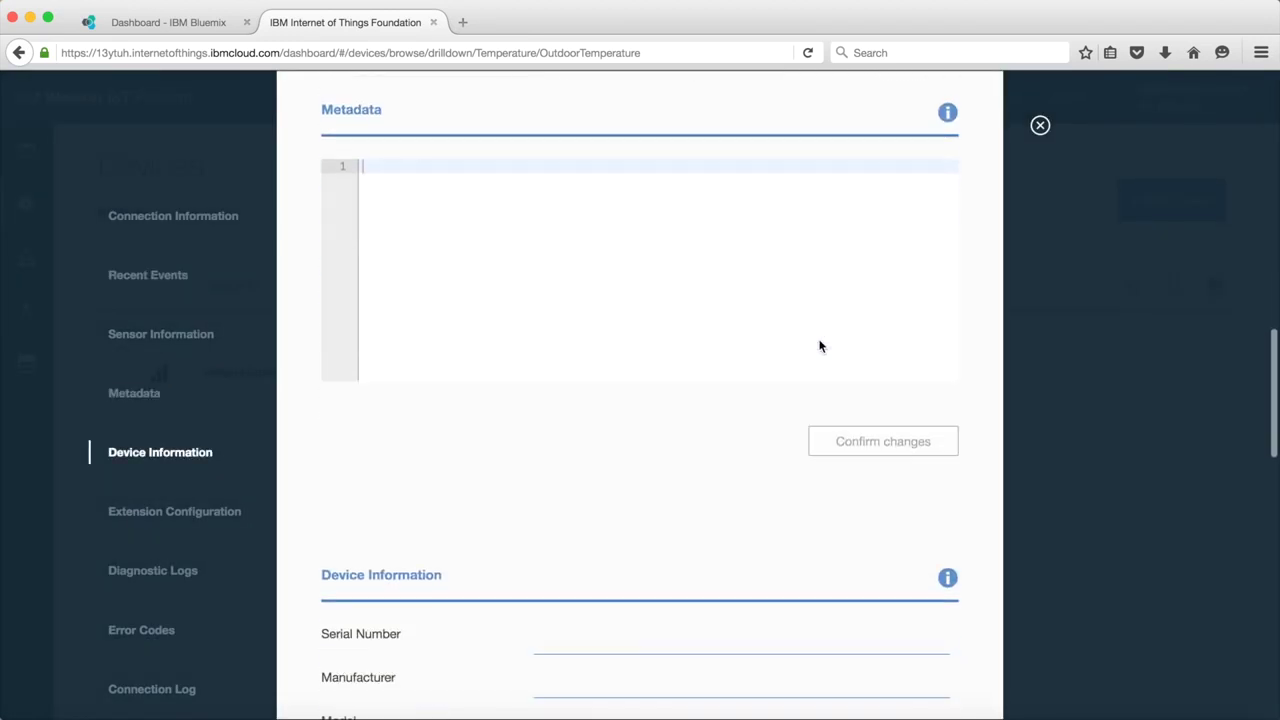
scroll(820, 346, down, 5)
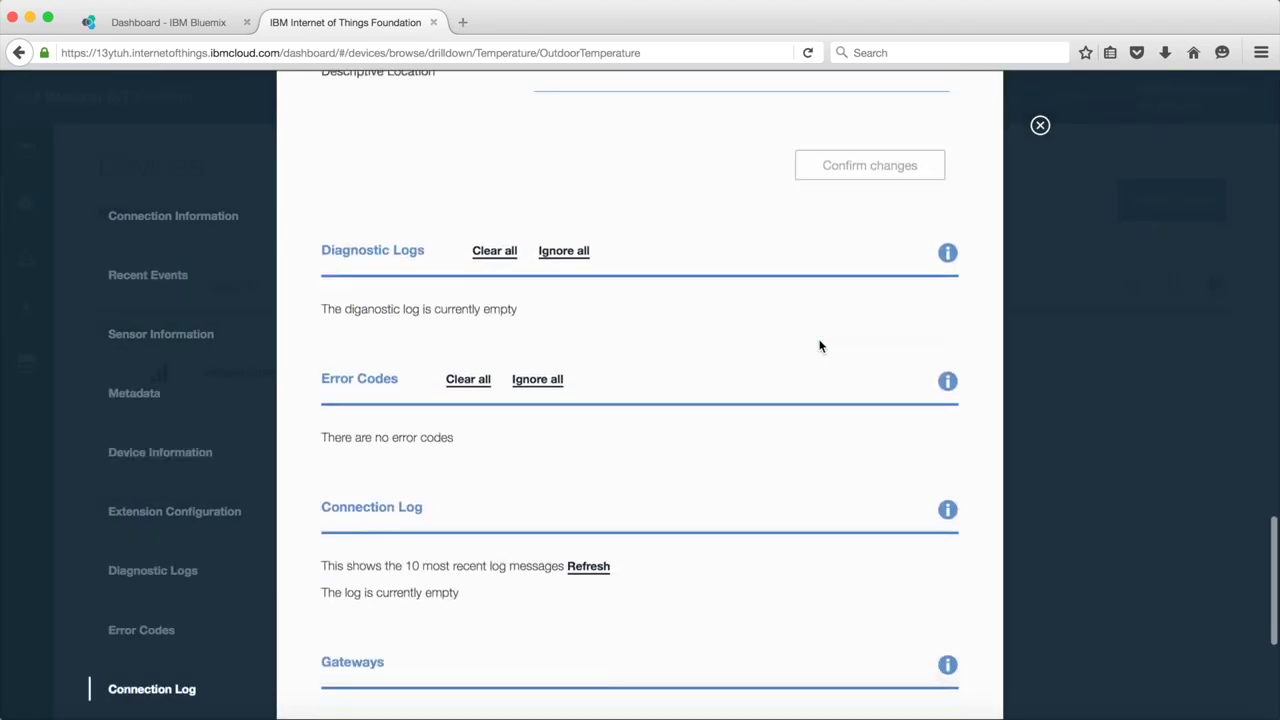
scroll(820, 346, down, 1)
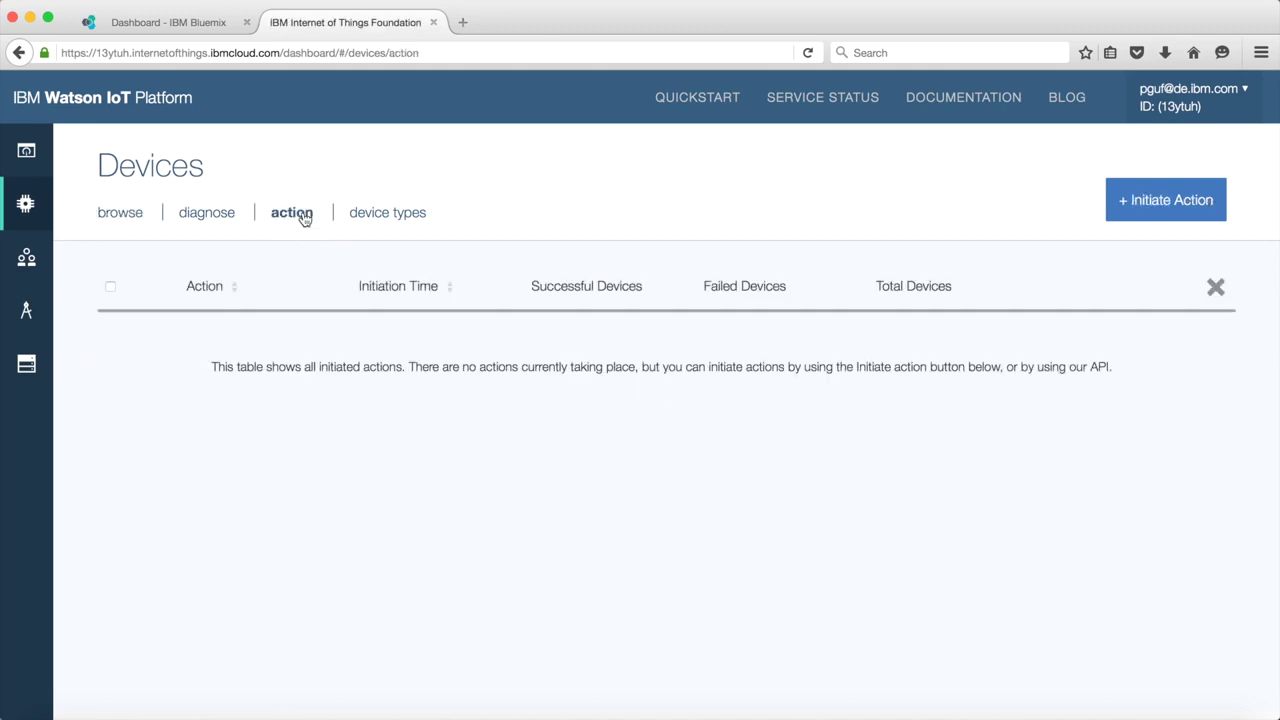
Step: Initiate a Reboot action for device type Light on LightDeviceActionManagable
click(1140, 200)
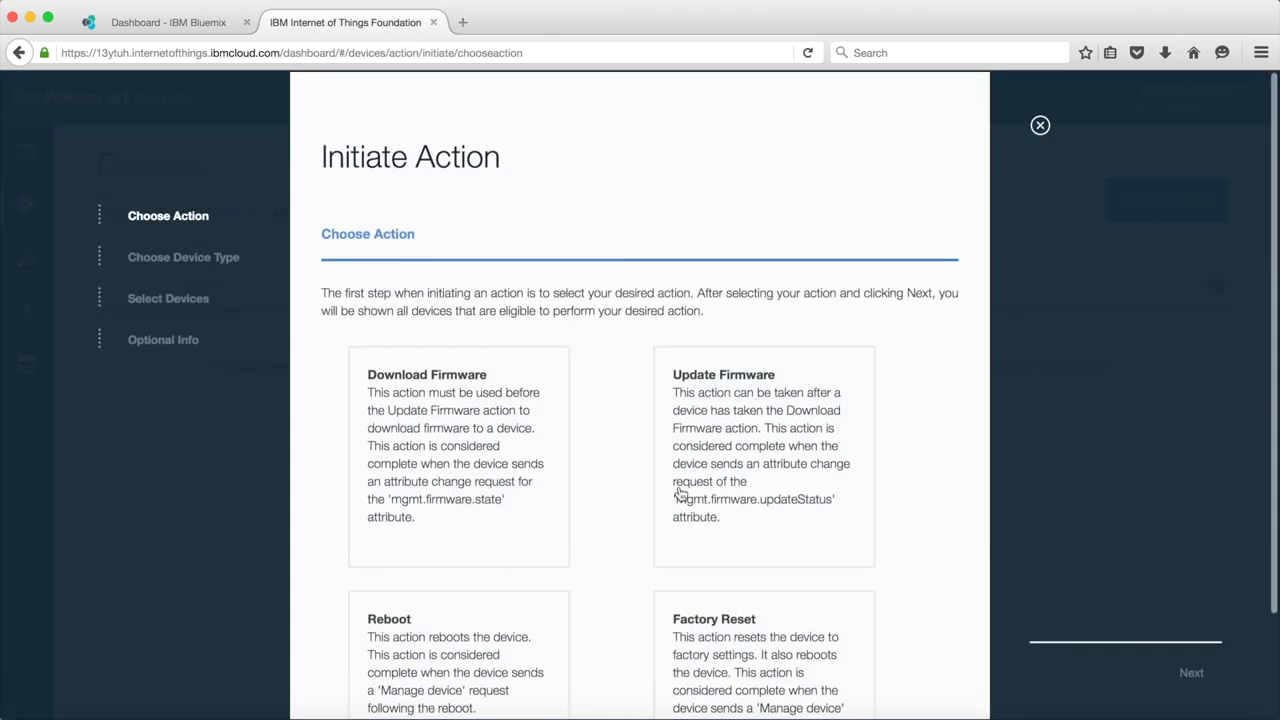
click(506, 632)
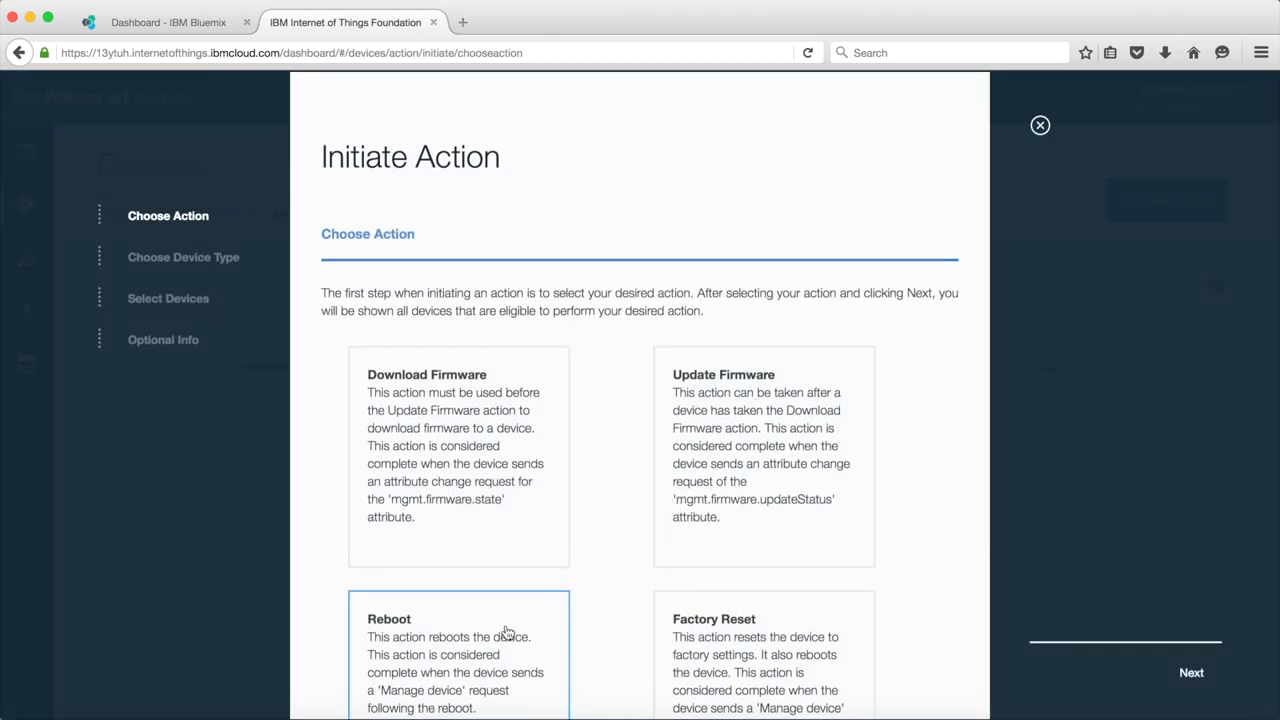
click(1190, 674)
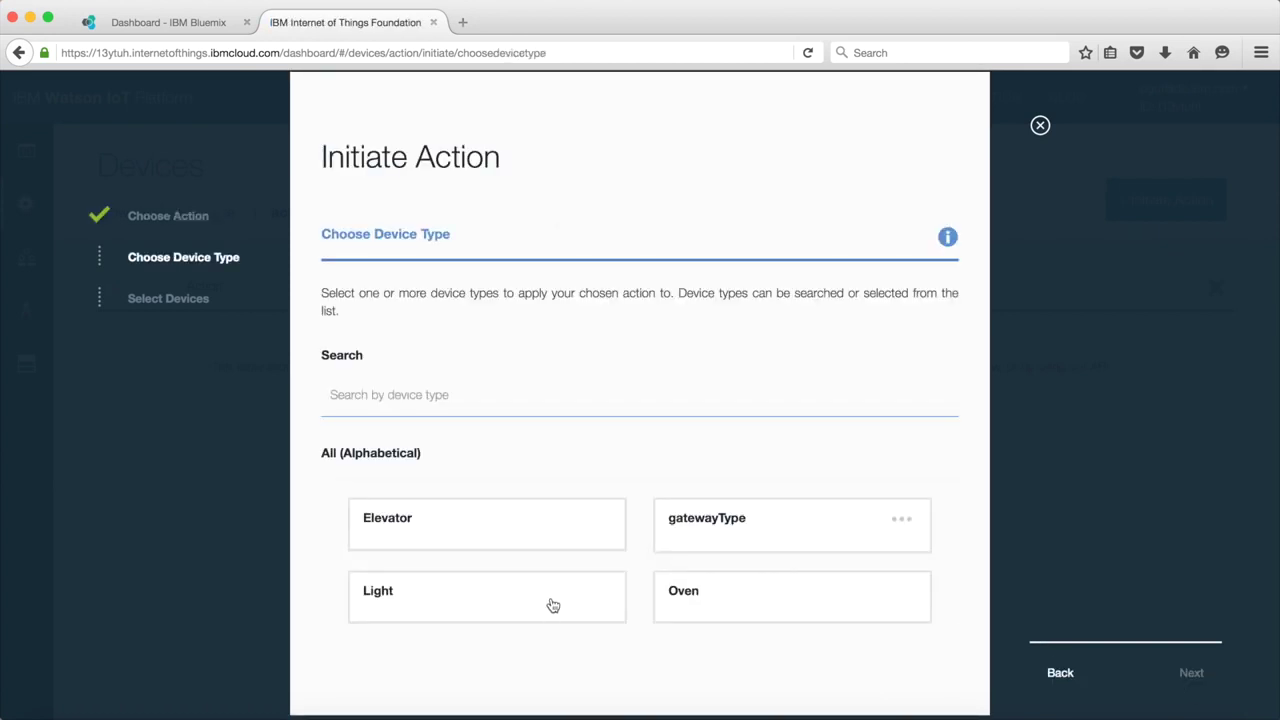
click(553, 605)
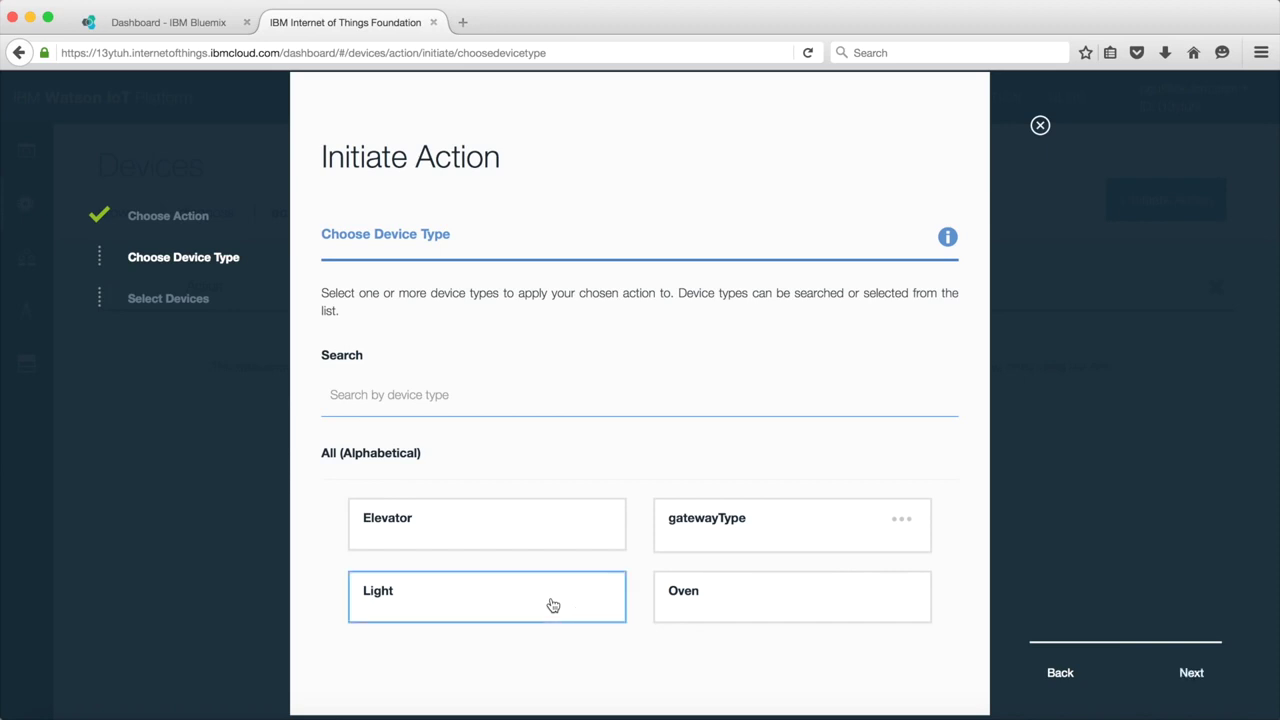
click(1192, 674)
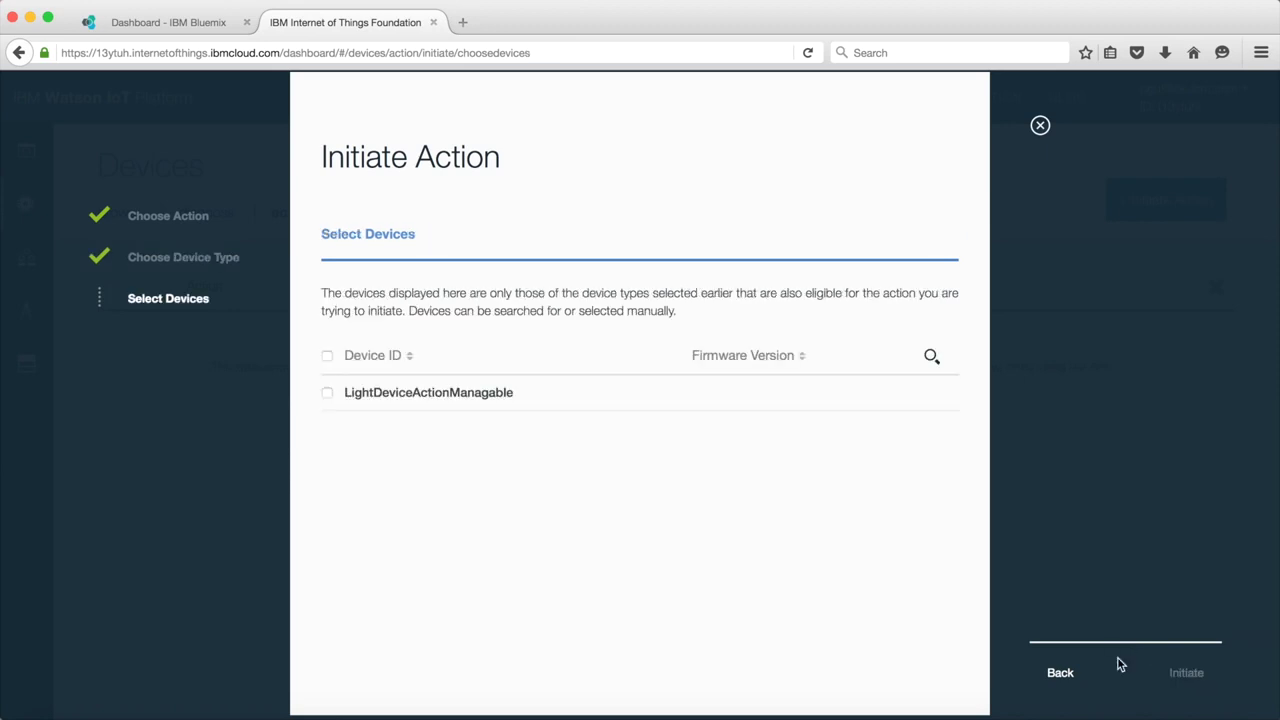
click(329, 396)
click(1175, 676)
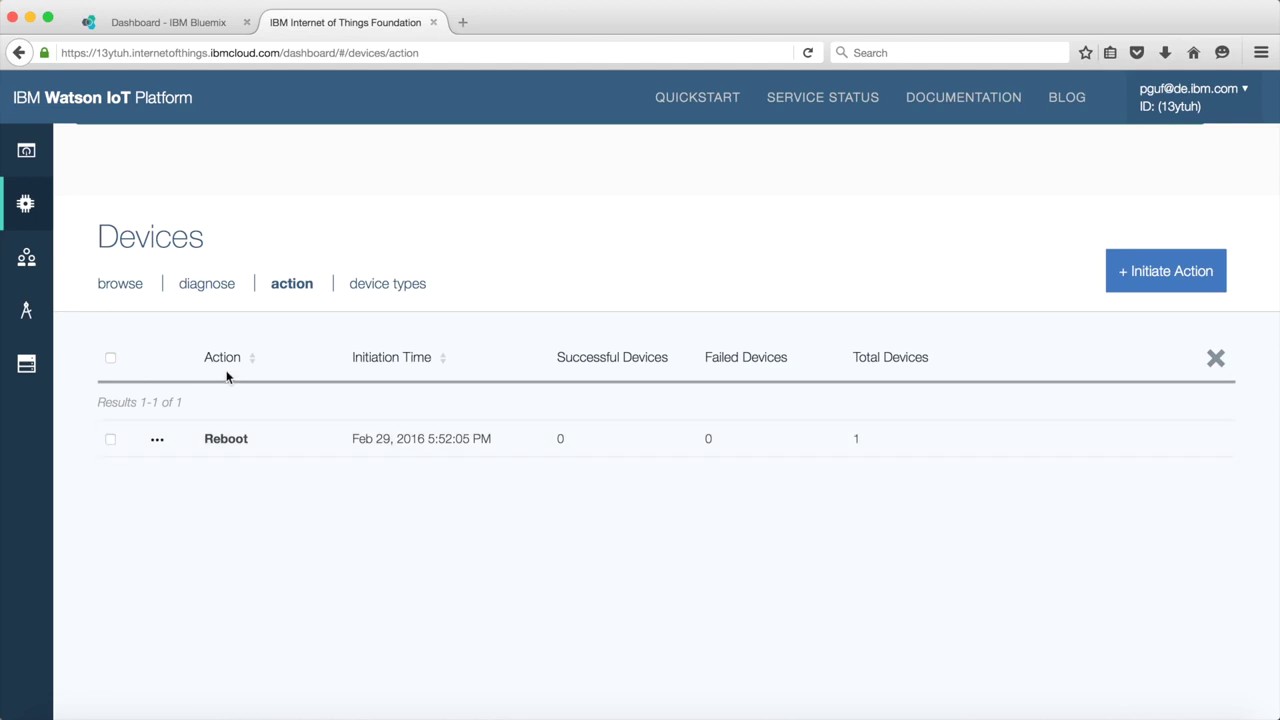
Step: Check LightDeviceActionManagable's diagnostic logs for reboot started and reboot ended entries
click(125, 289)
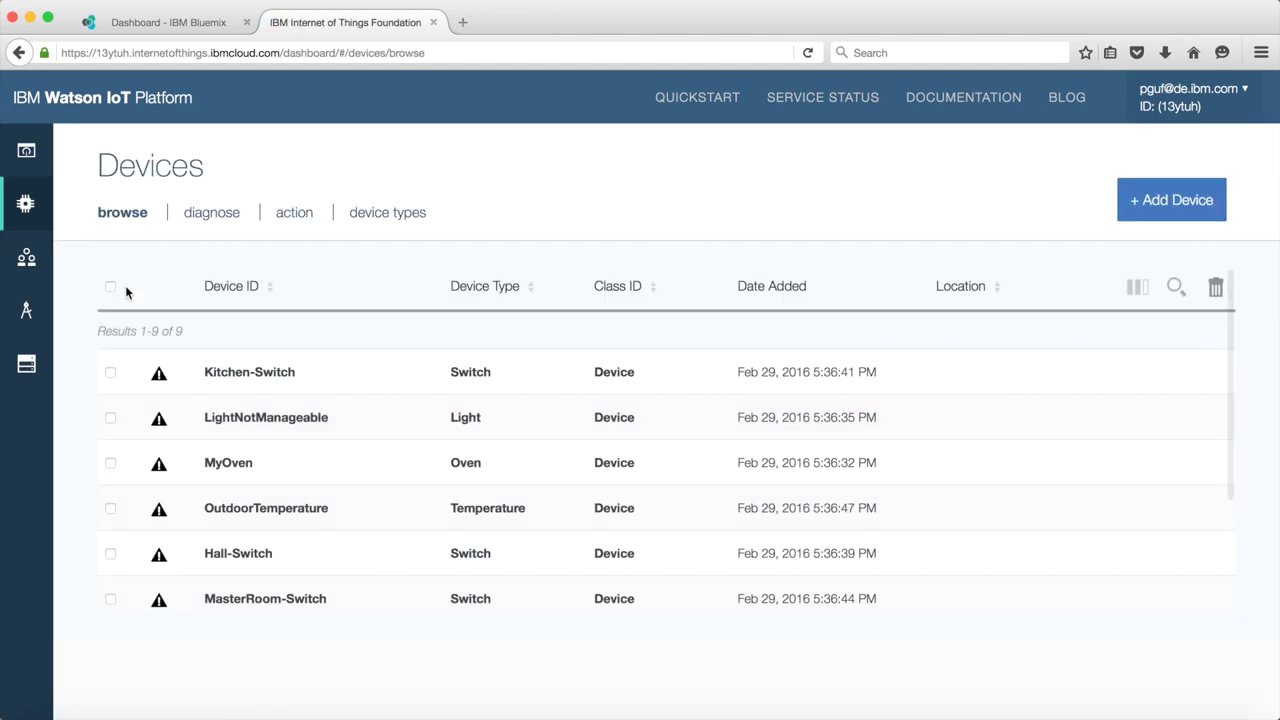
scroll(237, 465, down, 3)
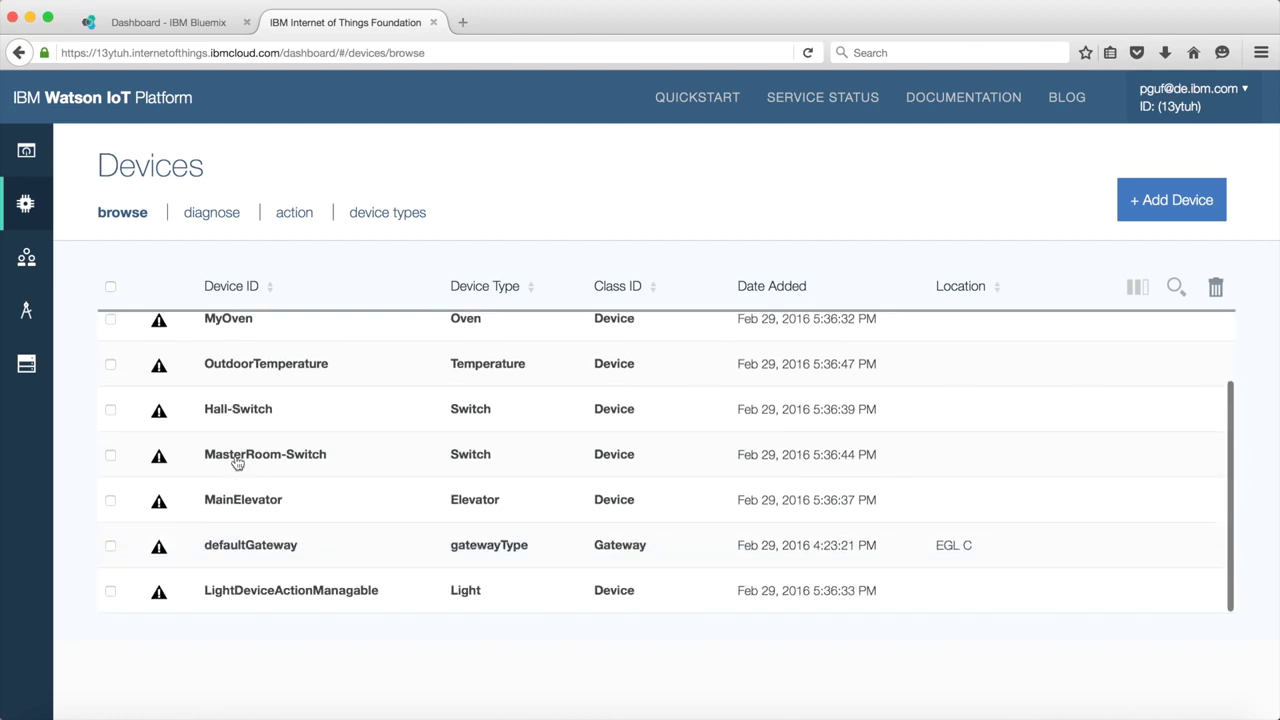
click(287, 598)
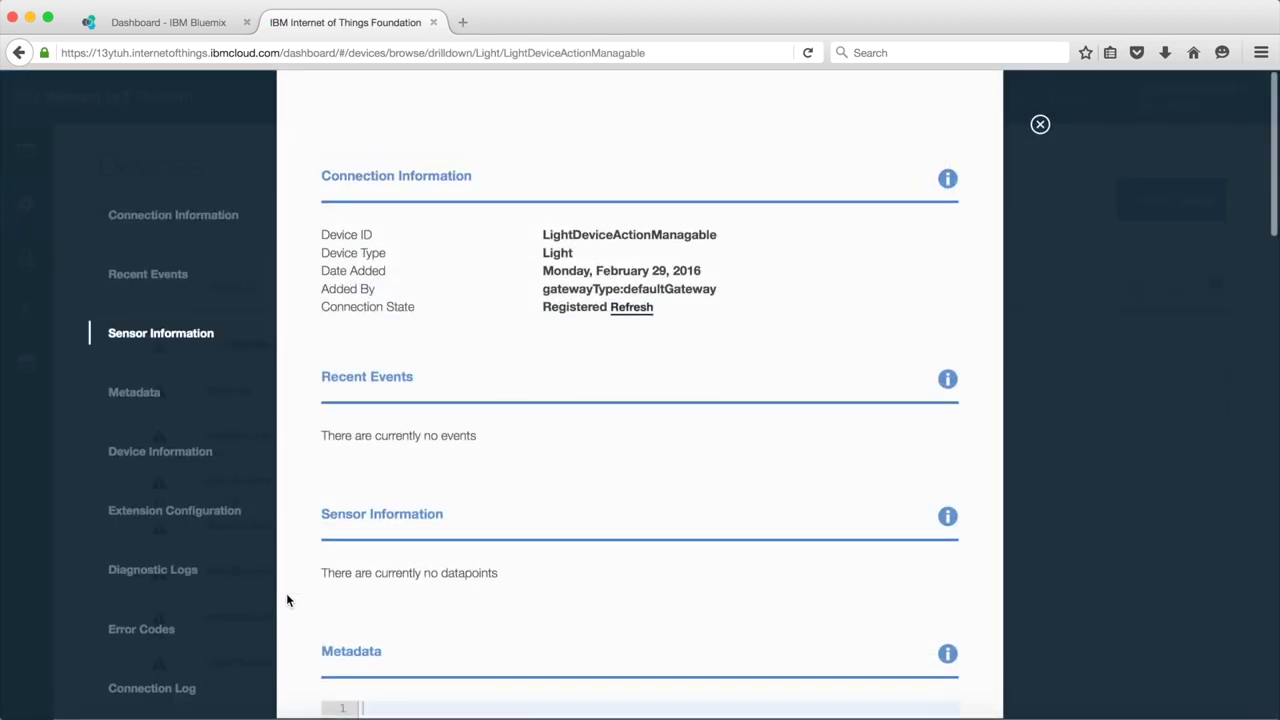
click(187, 576)
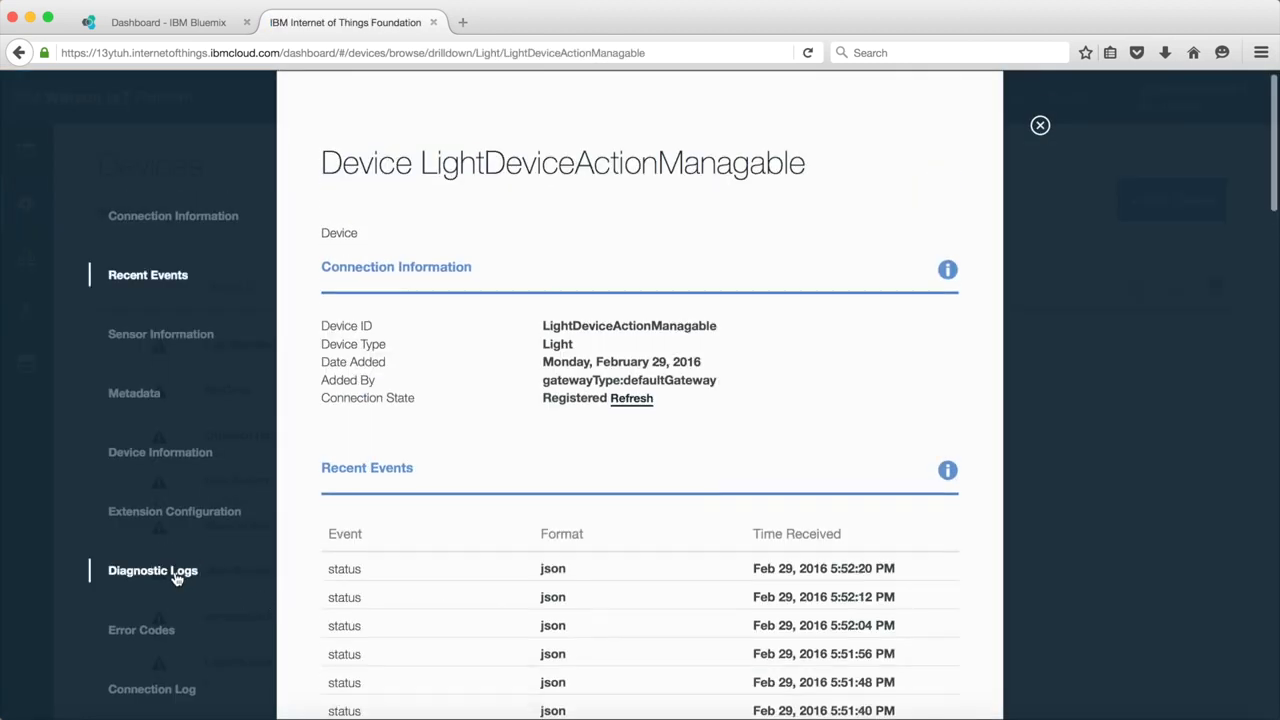
scroll(380, 531, down, 5)
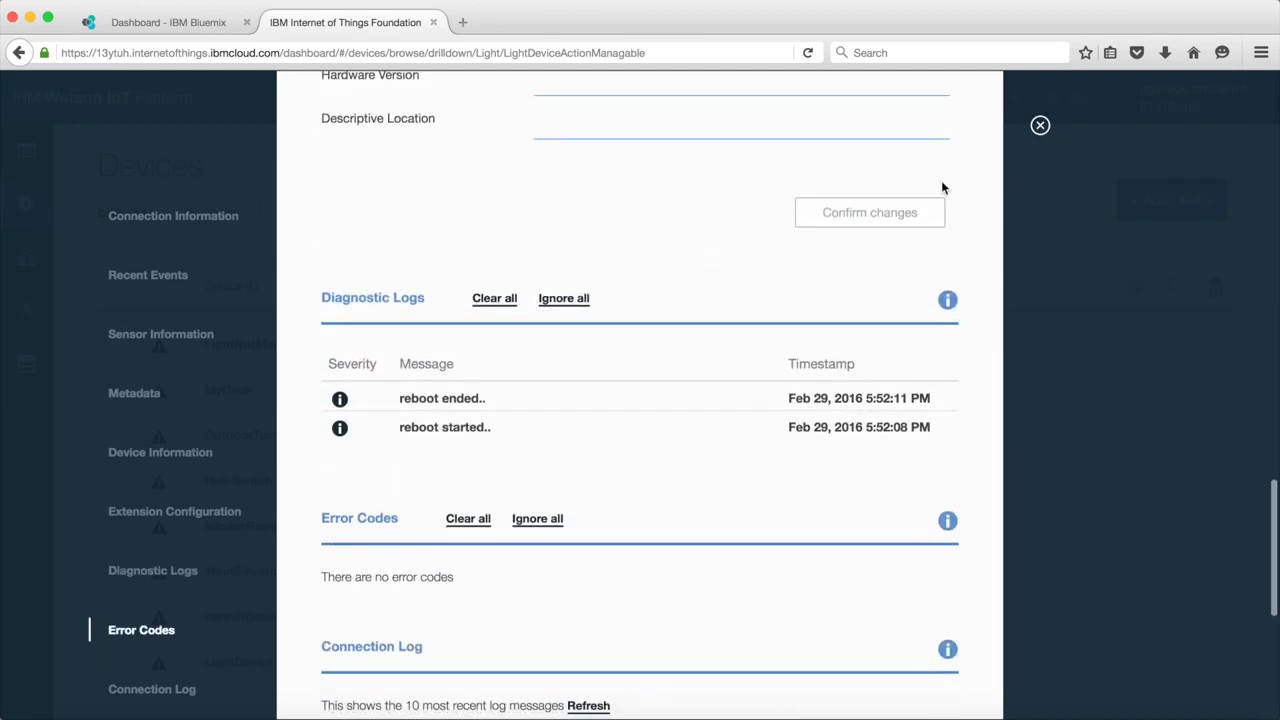
Step: Open the Reboot action's details to confirm it completed with Success
click(1040, 125)
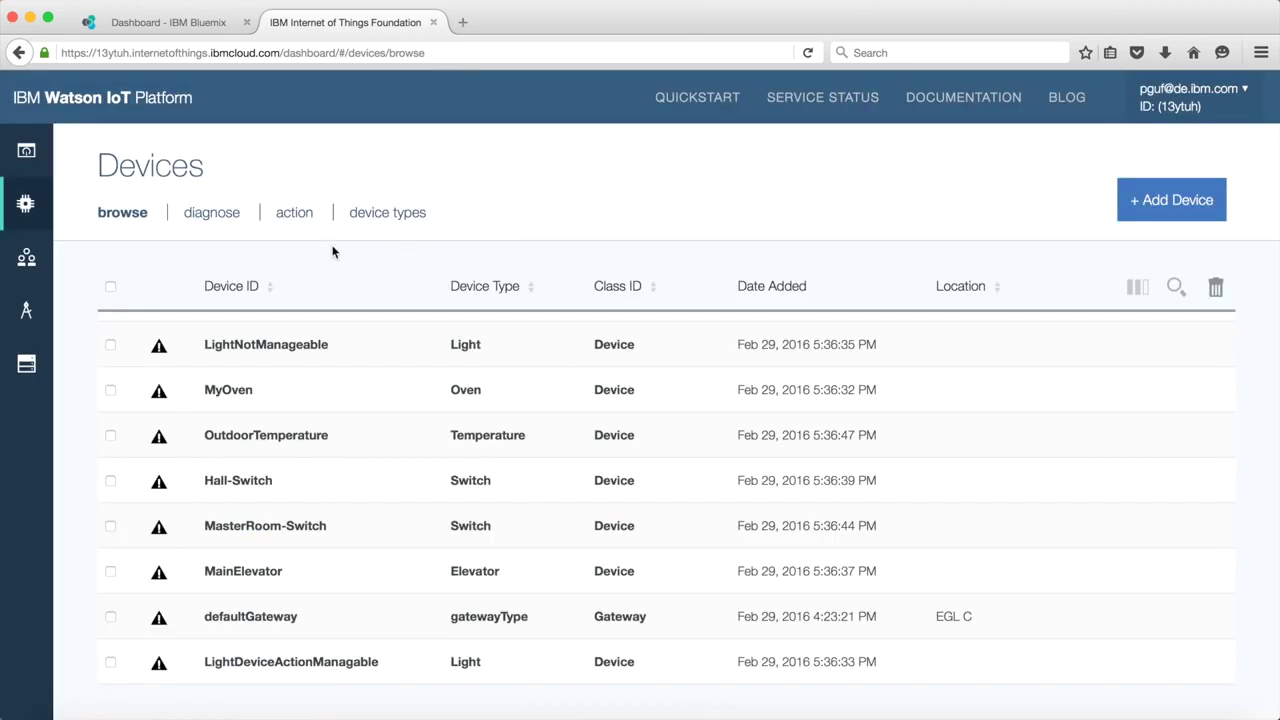
click(290, 214)
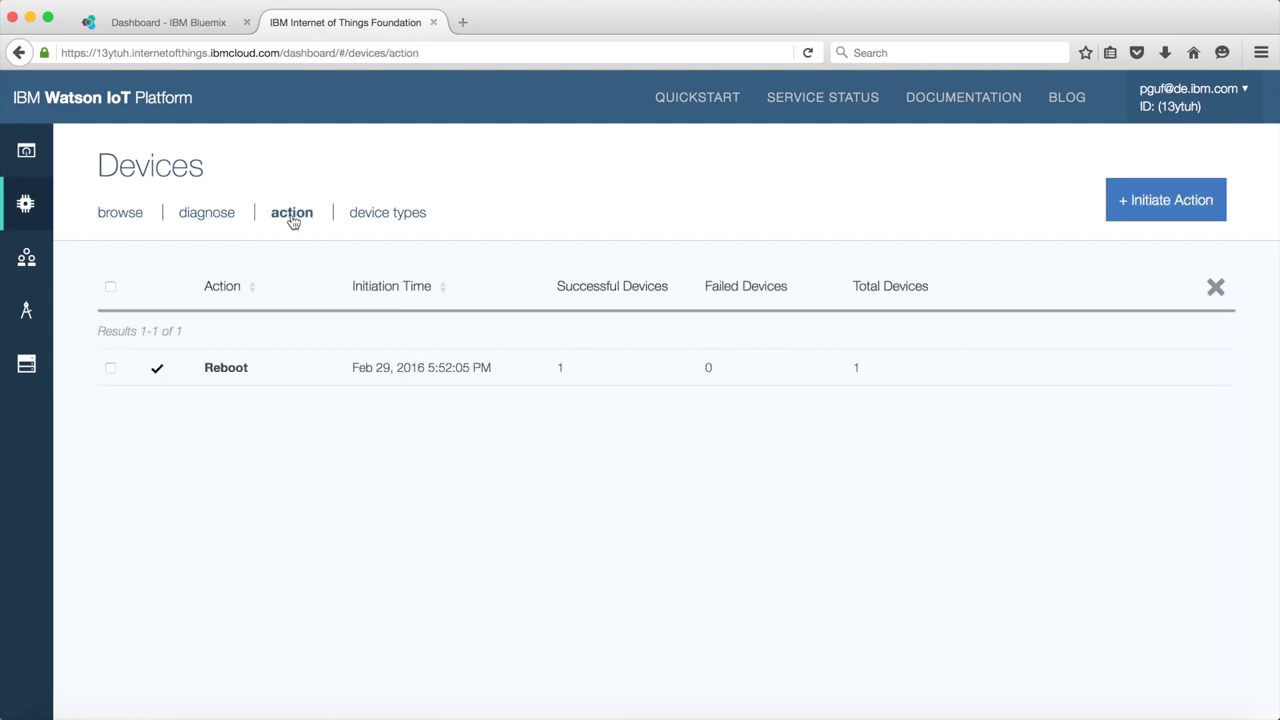
click(409, 373)
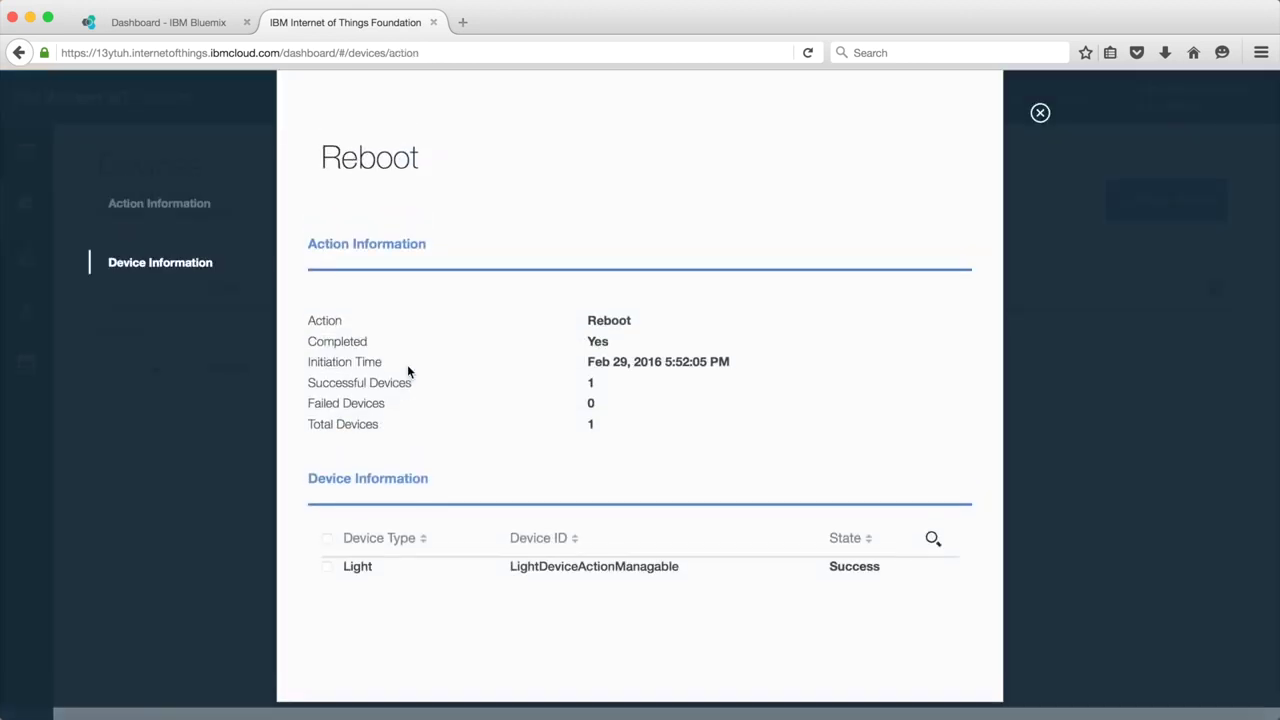